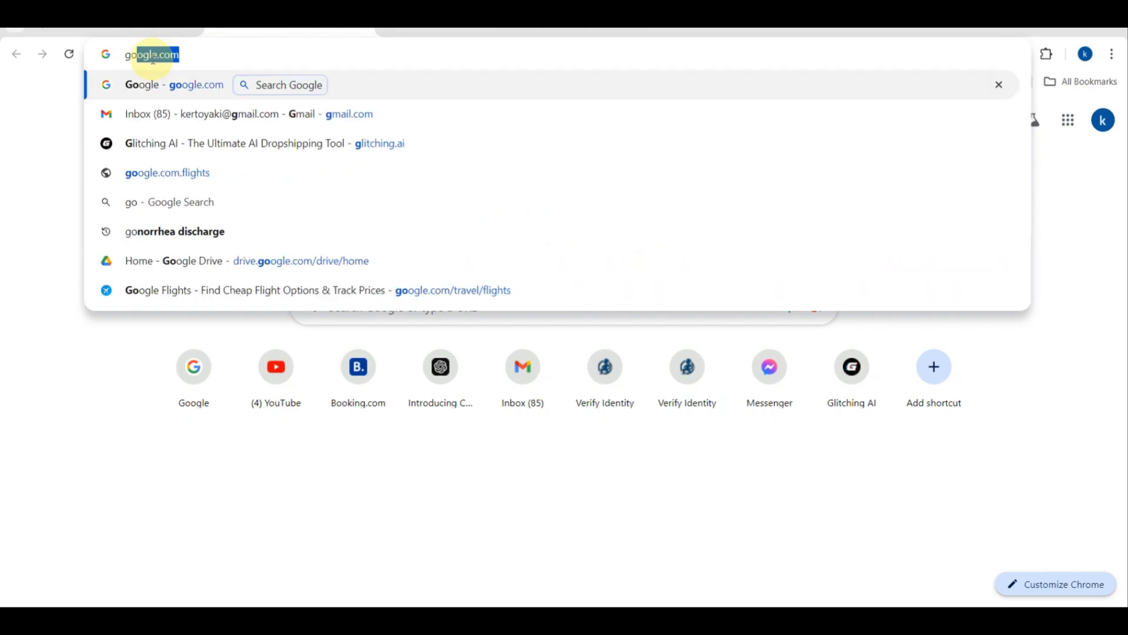
# Search Google for booking.com and open the Booking.com website from the results
pyautogui.press('Return')
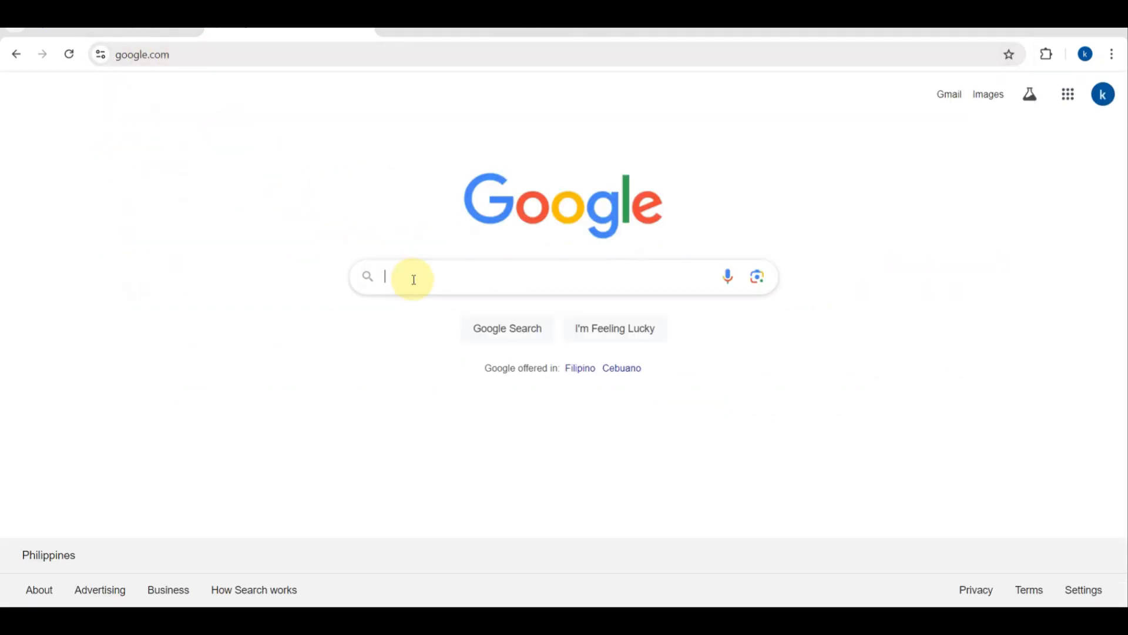
pyautogui.write('booking.com')
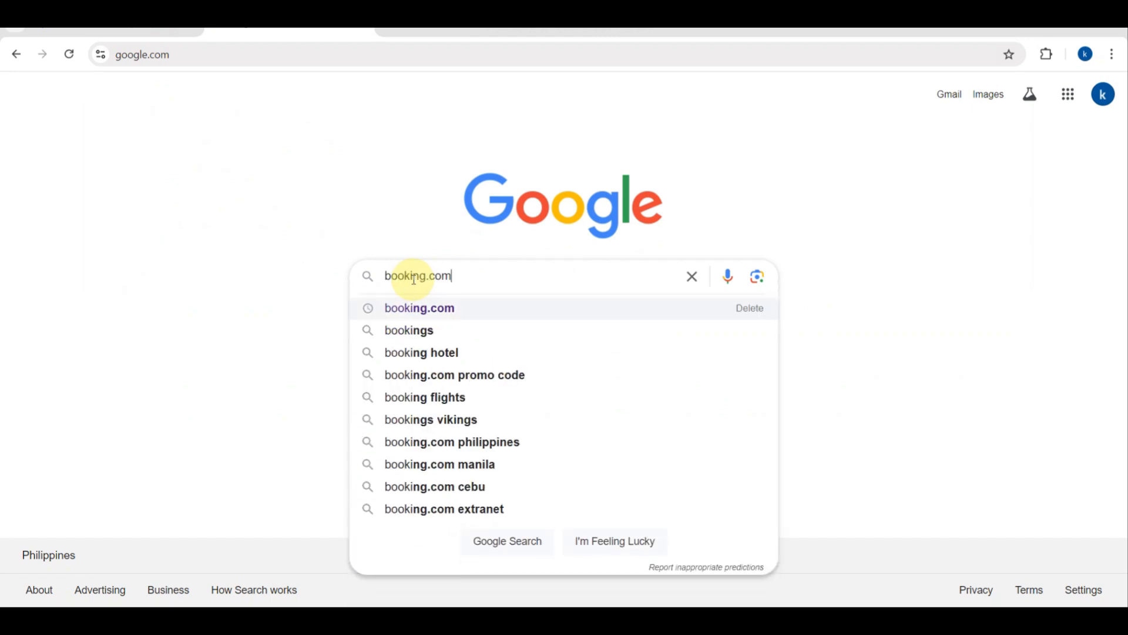
pyautogui.press('Return')
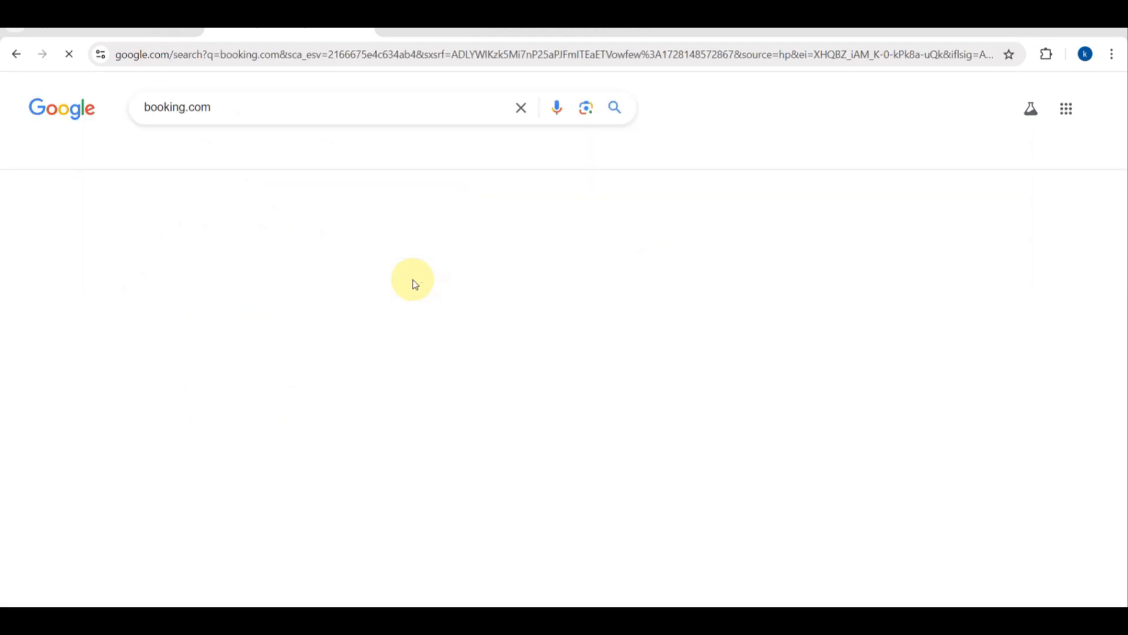
pyautogui.click(97, 261)
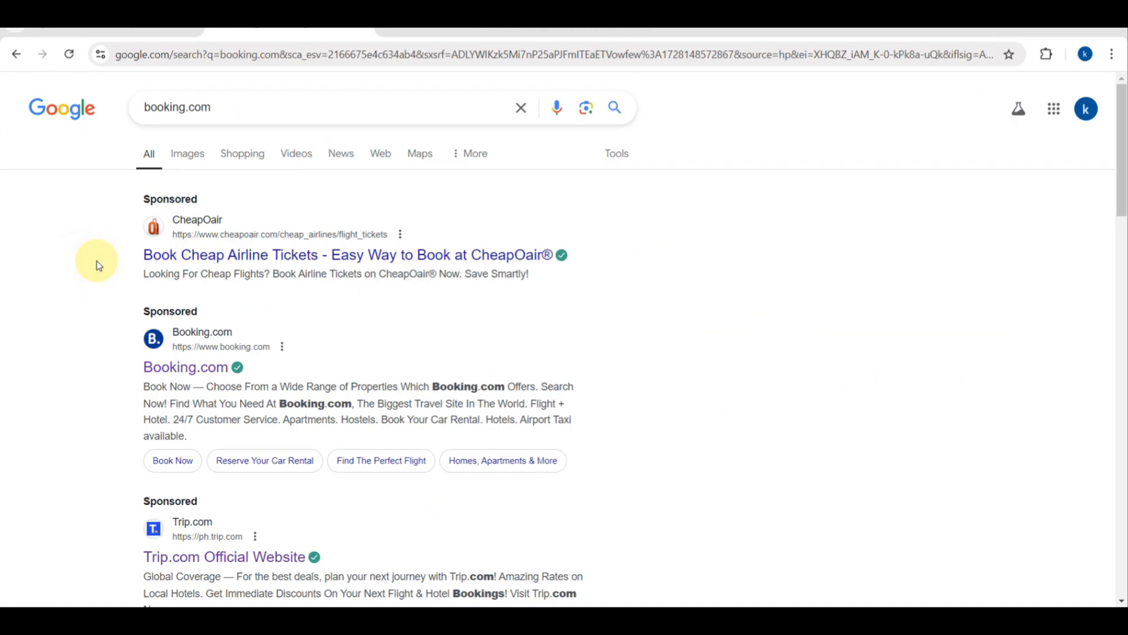
pyautogui.scroll(5, 97, 260)
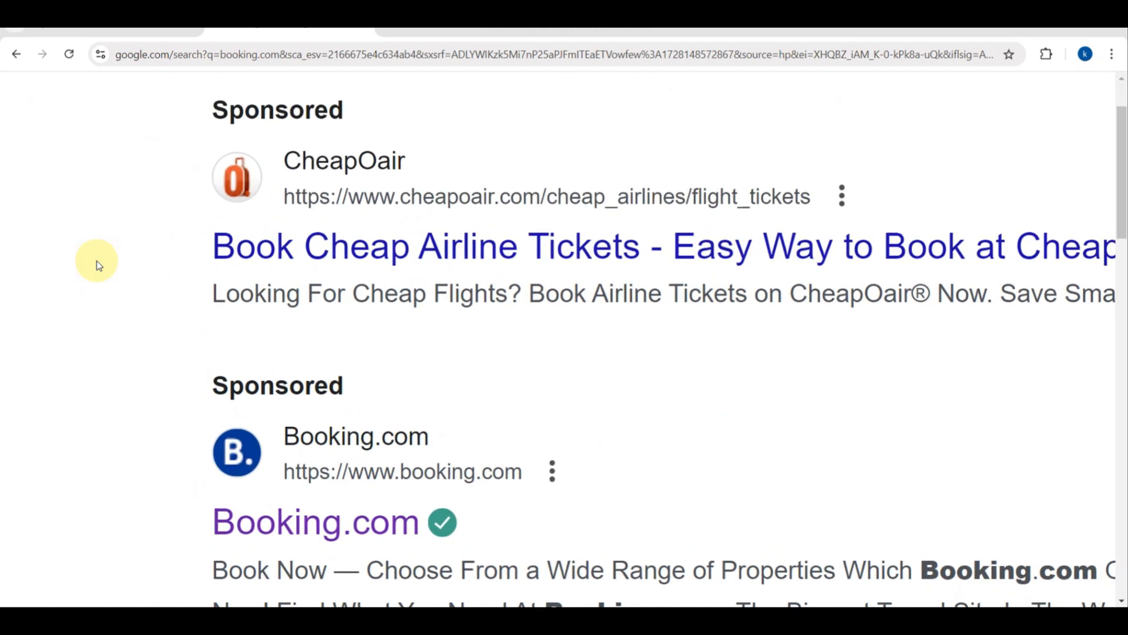
pyautogui.scroll(-4, 96, 260)
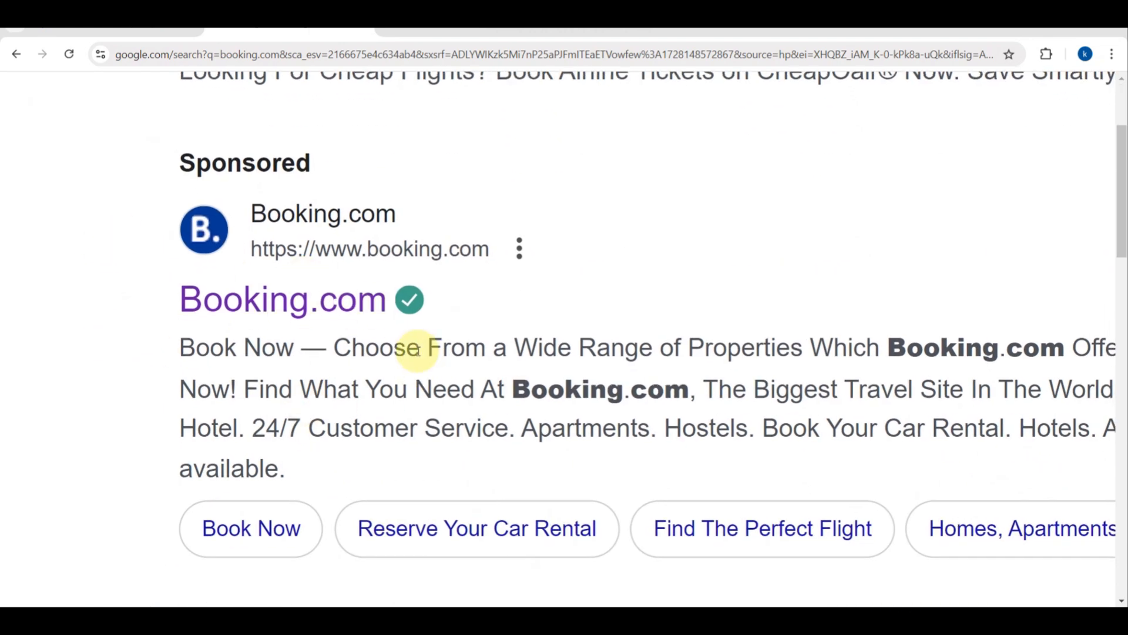
pyautogui.click(342, 314)
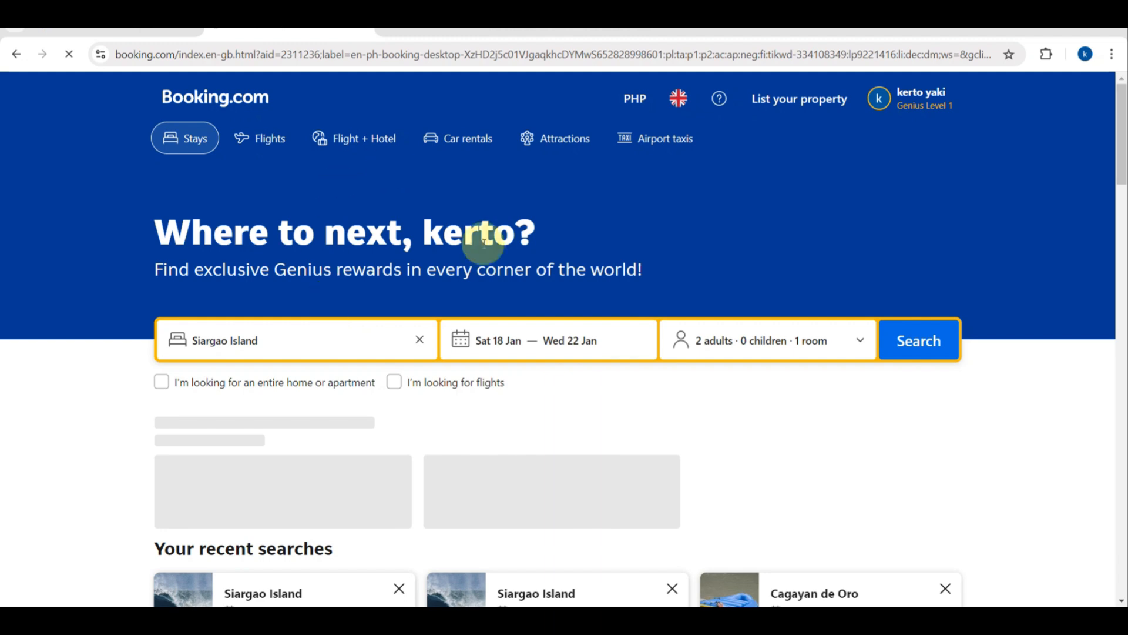
# Look through the home page's recent searches, suggested properties, offers and trending destinations
pyautogui.scroll(-5, 445, 333)
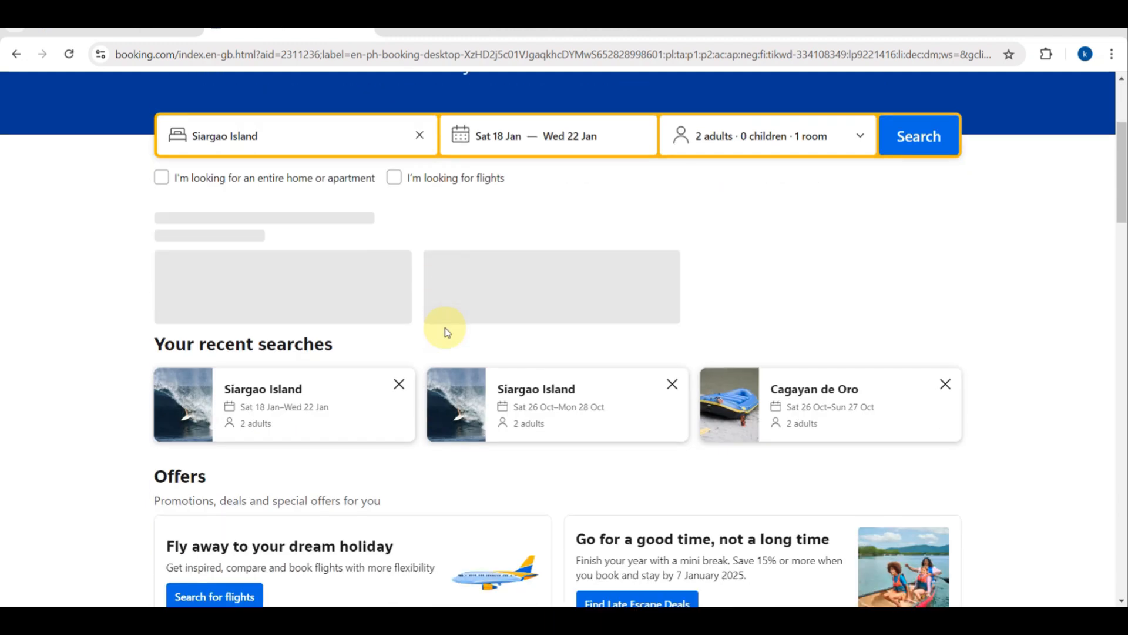
pyautogui.scroll(-3, 478, 428)
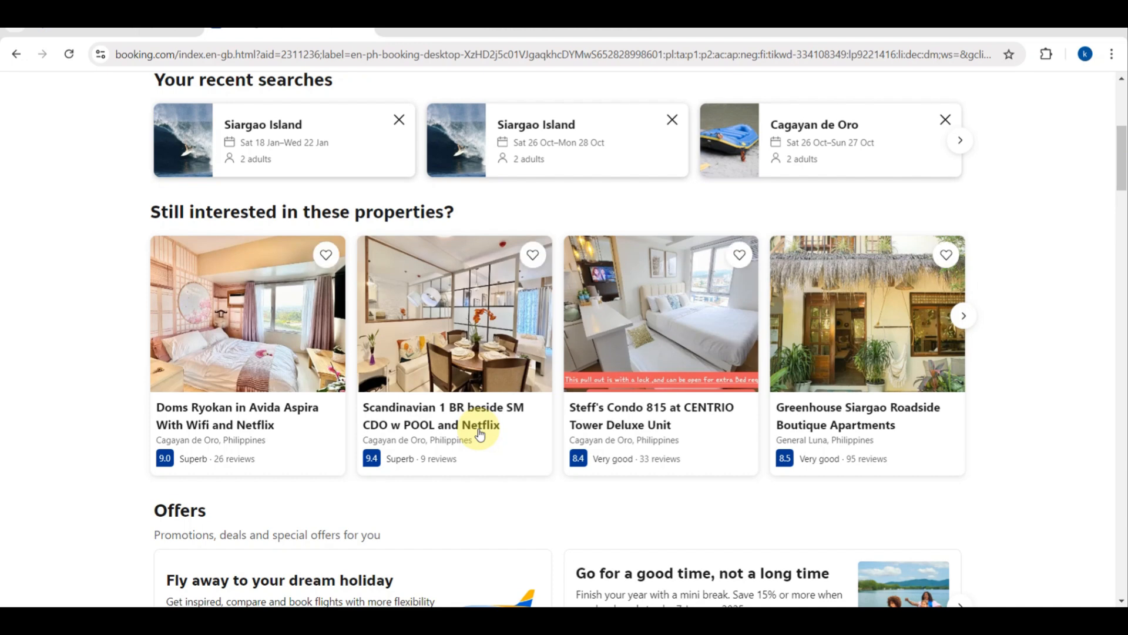
pyautogui.scroll(-1, 480, 433)
pyautogui.scroll(-2, 480, 433)
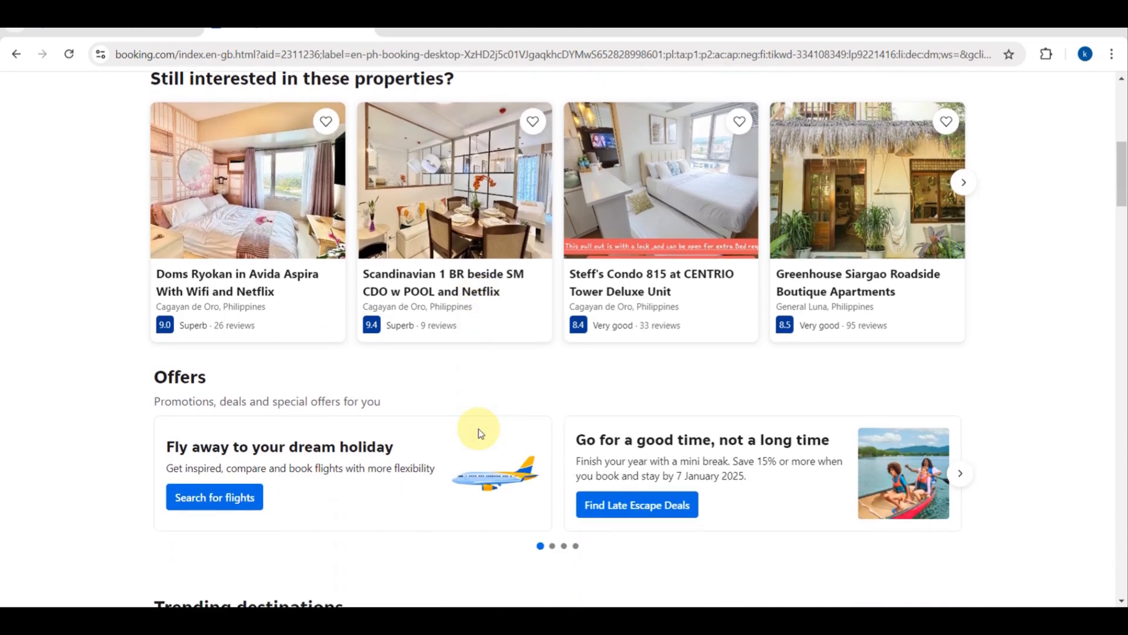
pyautogui.scroll(-2, 478, 433)
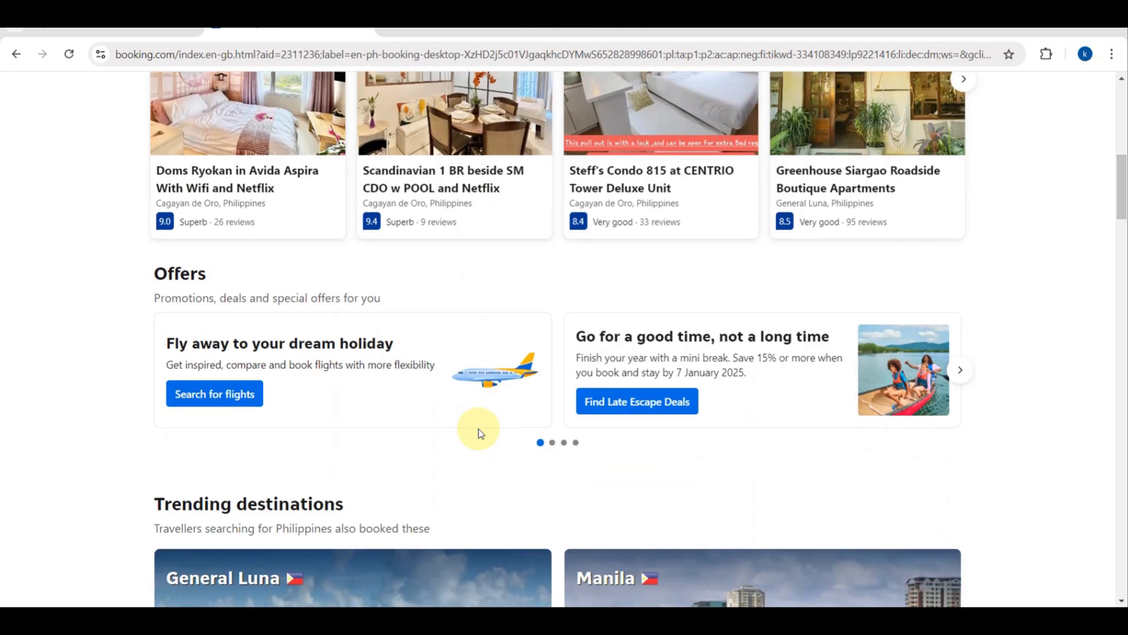
pyautogui.scroll(-1, 480, 433)
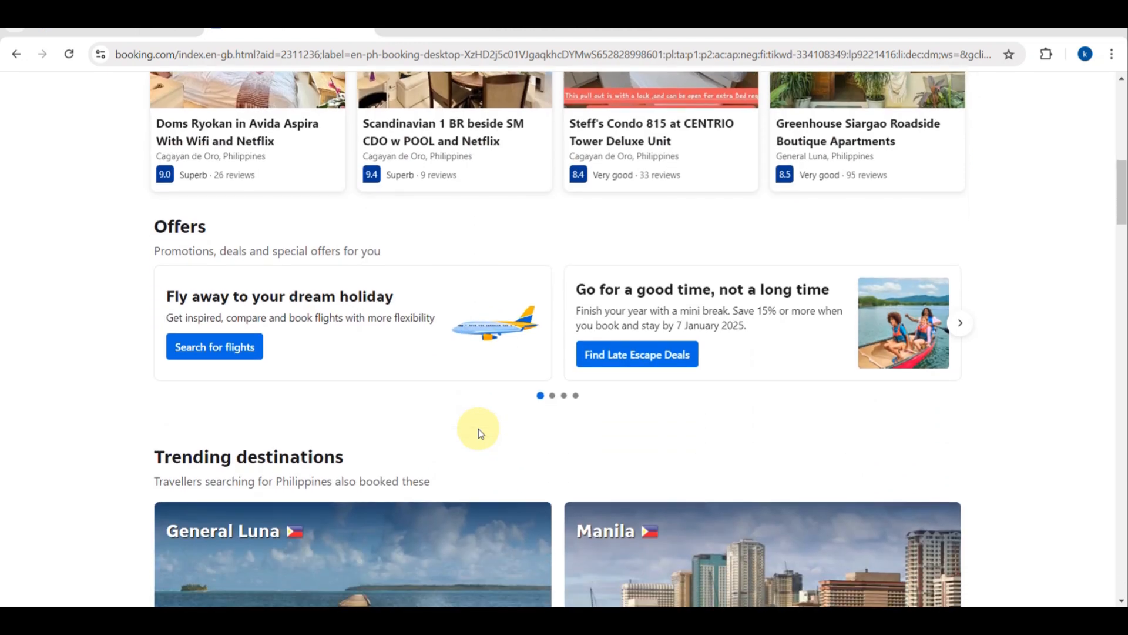
pyautogui.scroll(3, 481, 434)
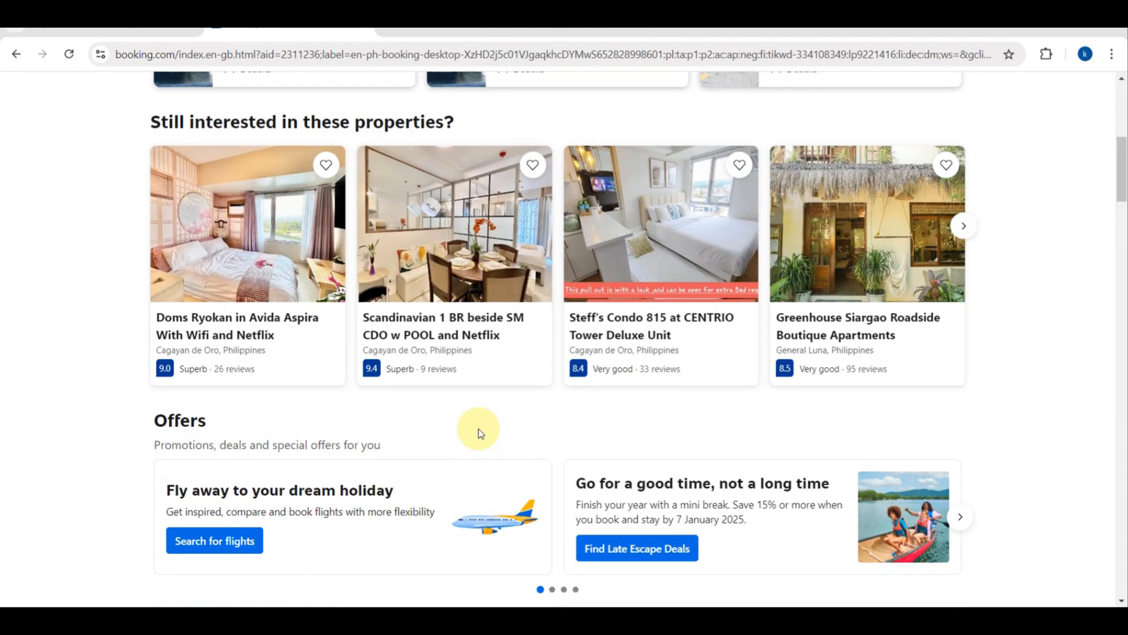
pyautogui.scroll(5, 448, 420)
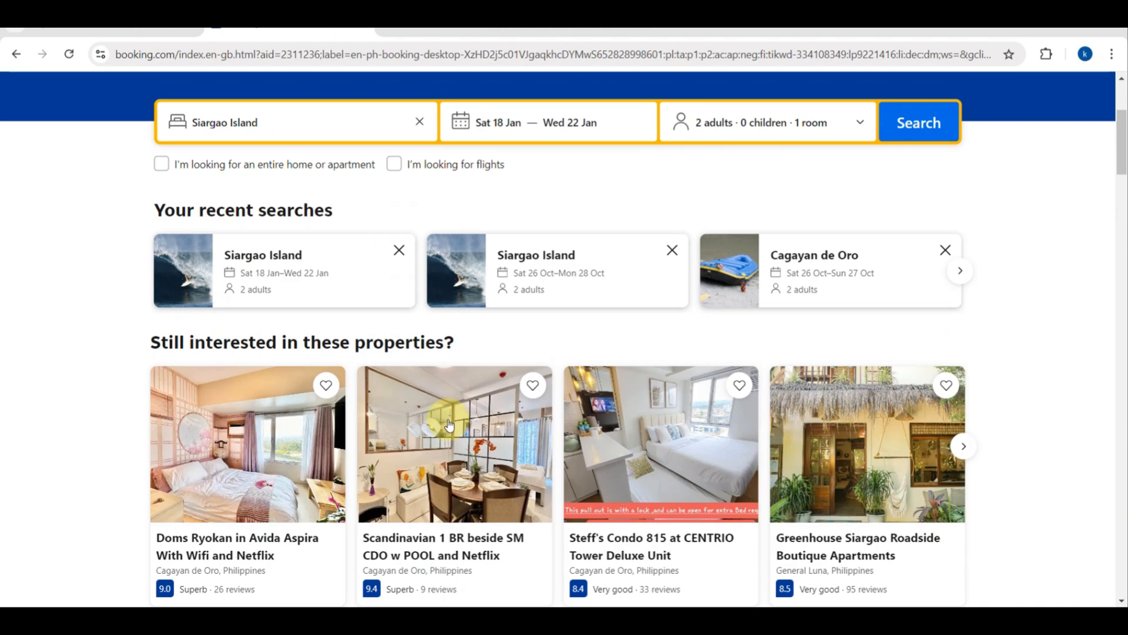
pyautogui.scroll(1, 449, 424)
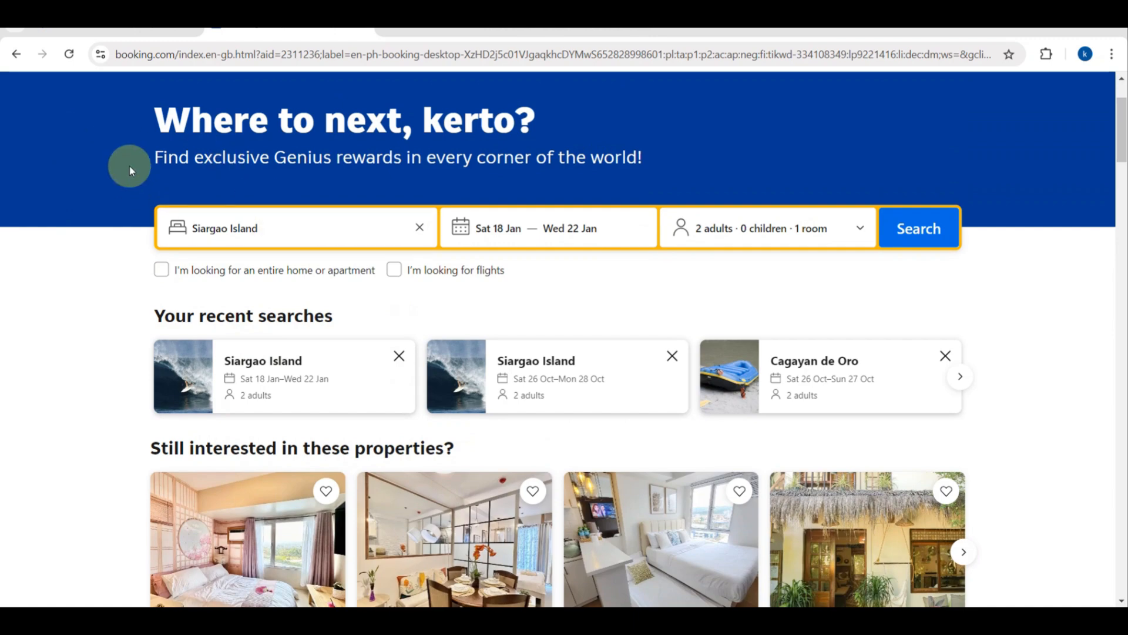
pyautogui.scroll(2, 308, 162)
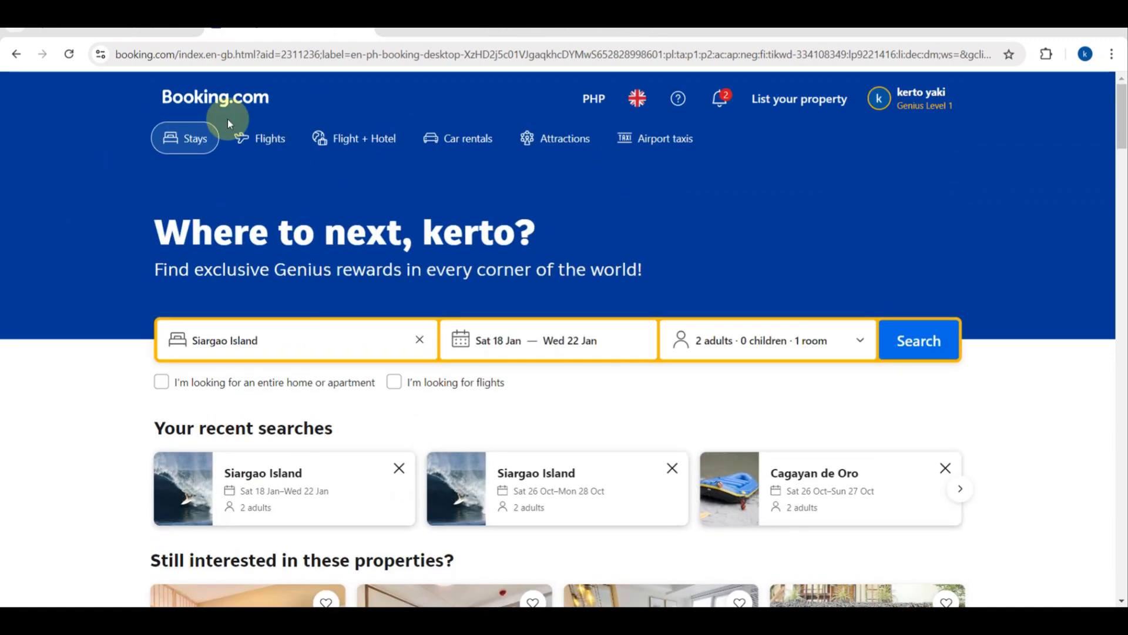
# Go to the property listing page and start creating a new listing
pyautogui.scroll(6, 228, 119)
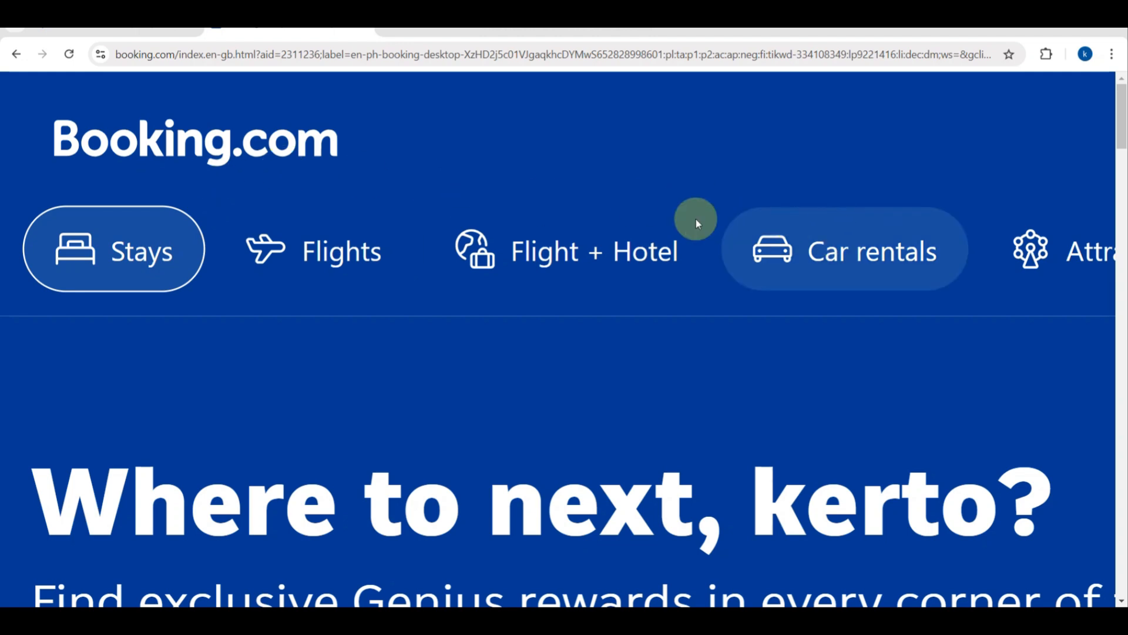
pyautogui.hscroll(2, 786, 229)
pyautogui.hscroll(5, 786, 237)
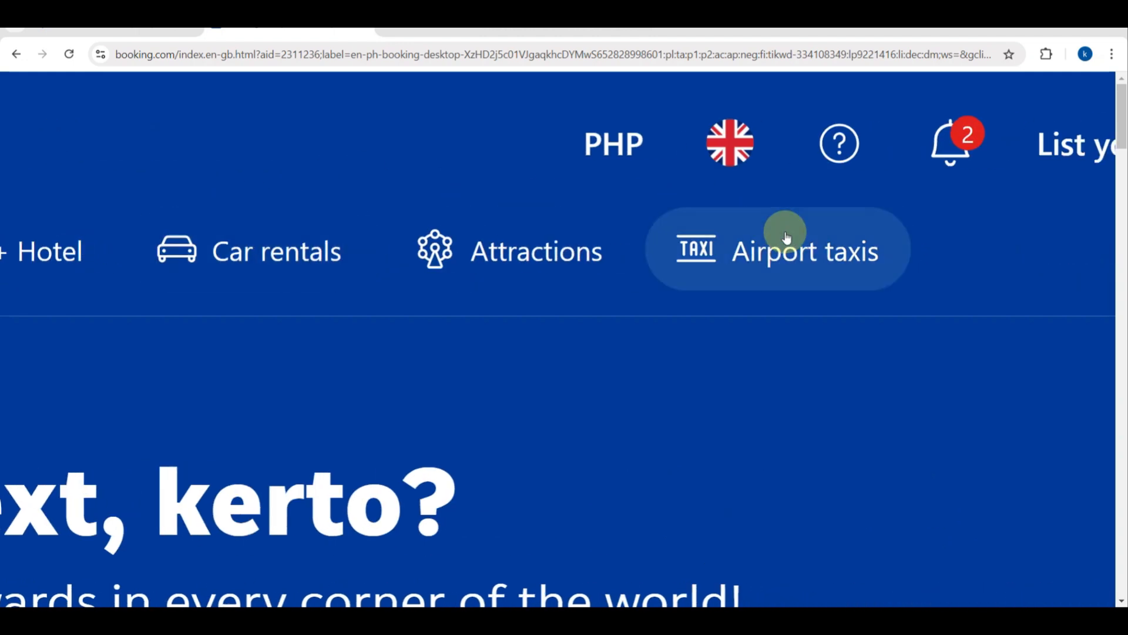
pyautogui.hscroll(3, 786, 236)
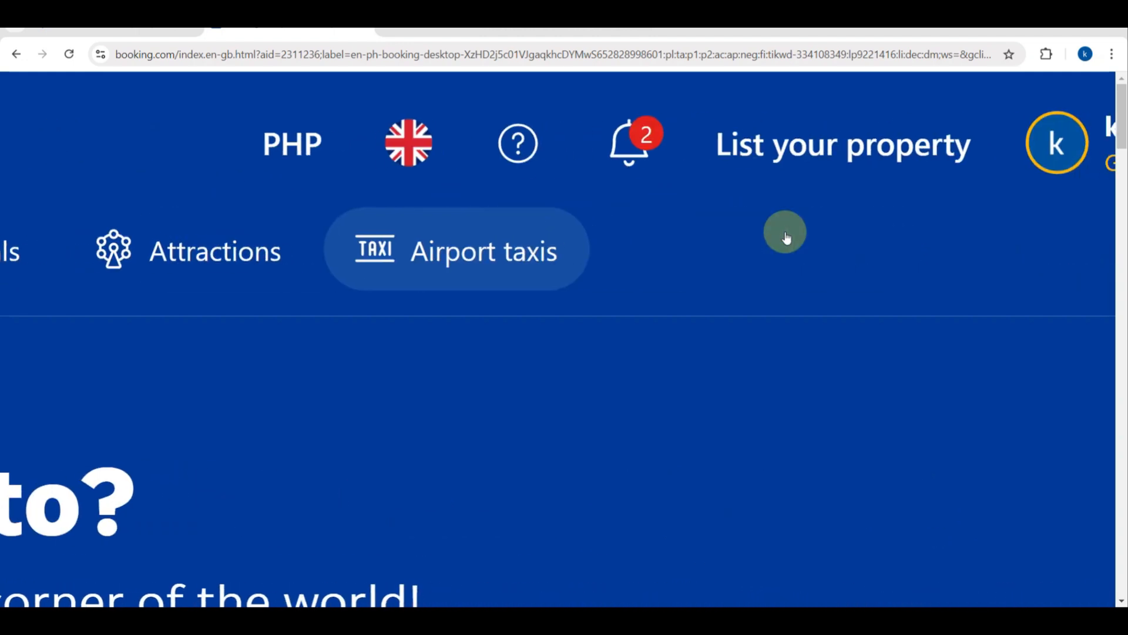
pyautogui.click(795, 171)
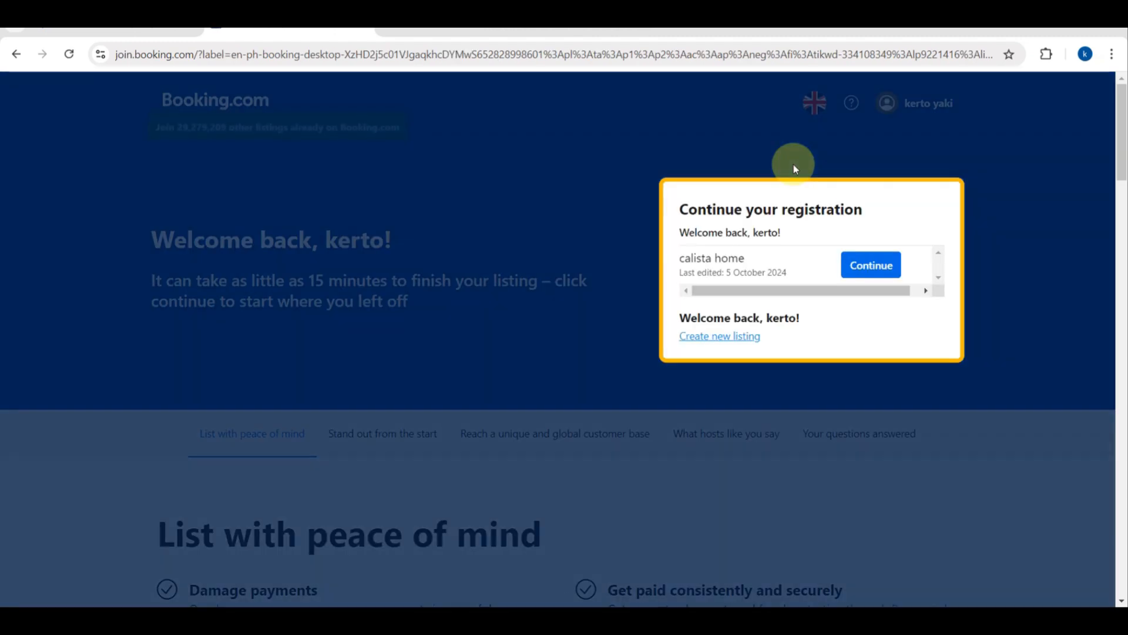
pyautogui.click(725, 341)
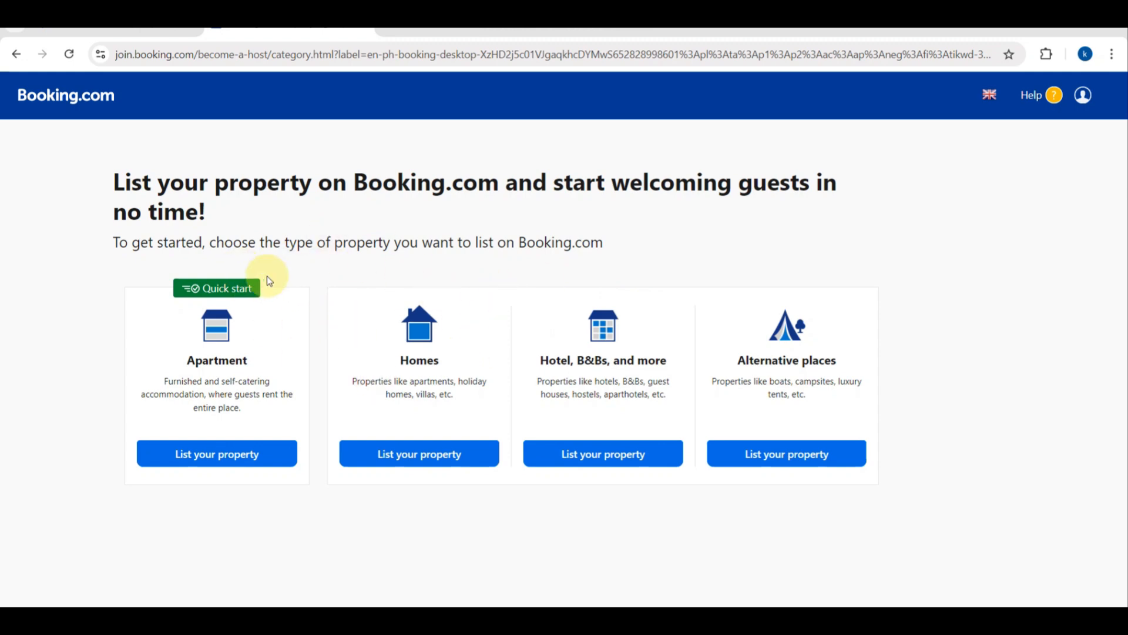
# Choose "Hotel, B&Bs, and more" as the type of property to list
pyautogui.scroll(5, 551, 338)
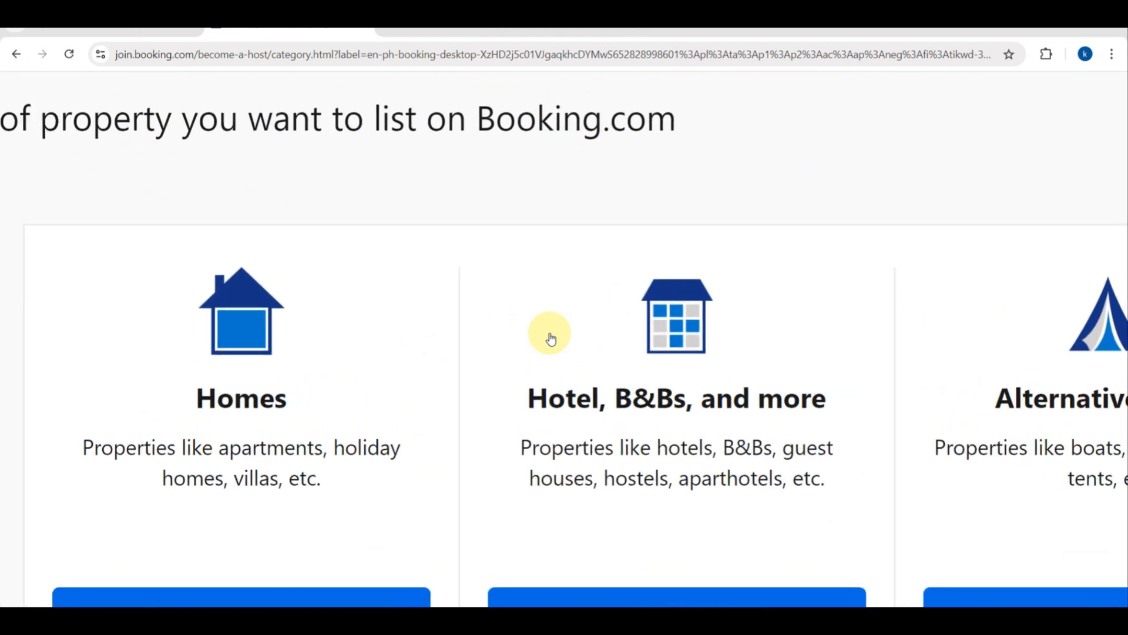
pyautogui.scroll(-2, 551, 337)
pyautogui.hscroll(1, 551, 338)
pyautogui.scroll(-1, 551, 338)
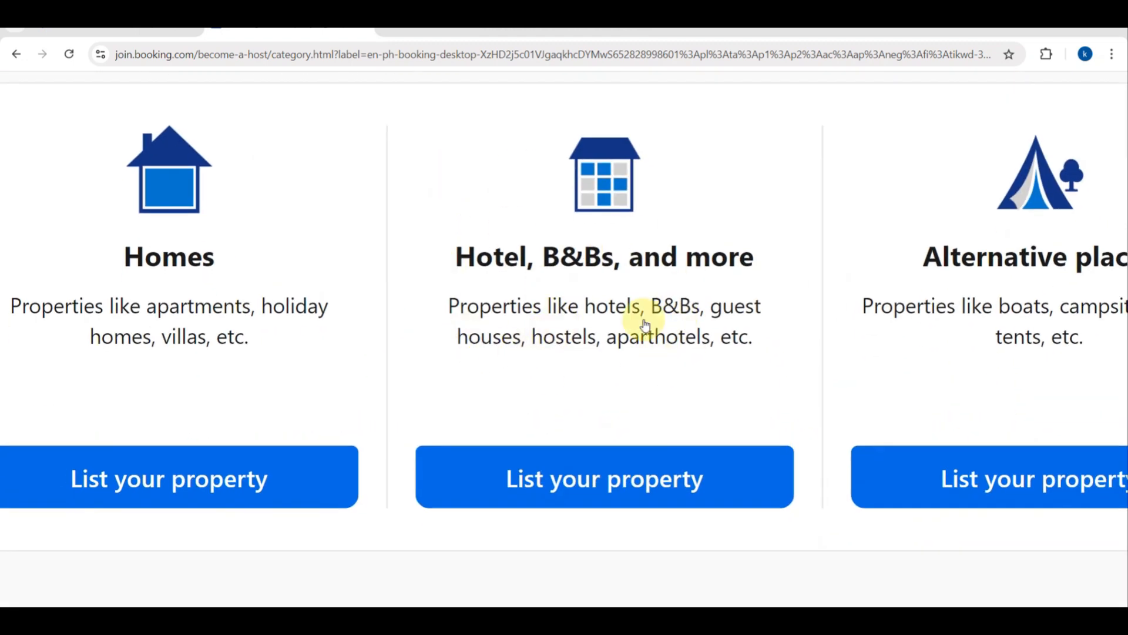
pyautogui.click(547, 493)
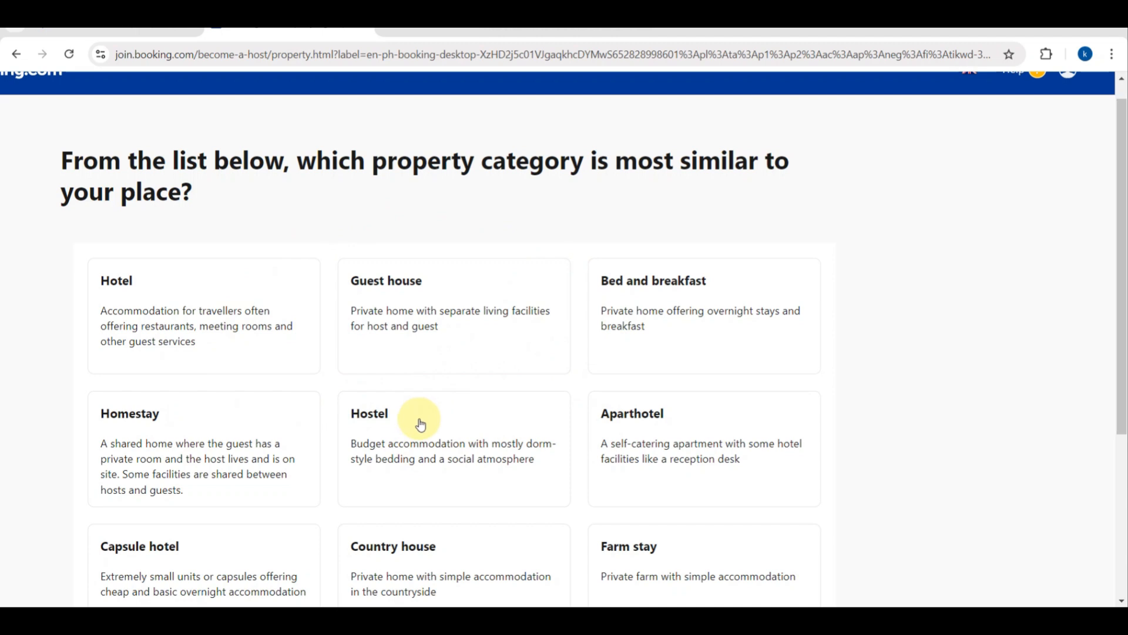
# Set the property category to Hotel and continue to the question about the number of hotels
pyautogui.scroll(-2, 421, 424)
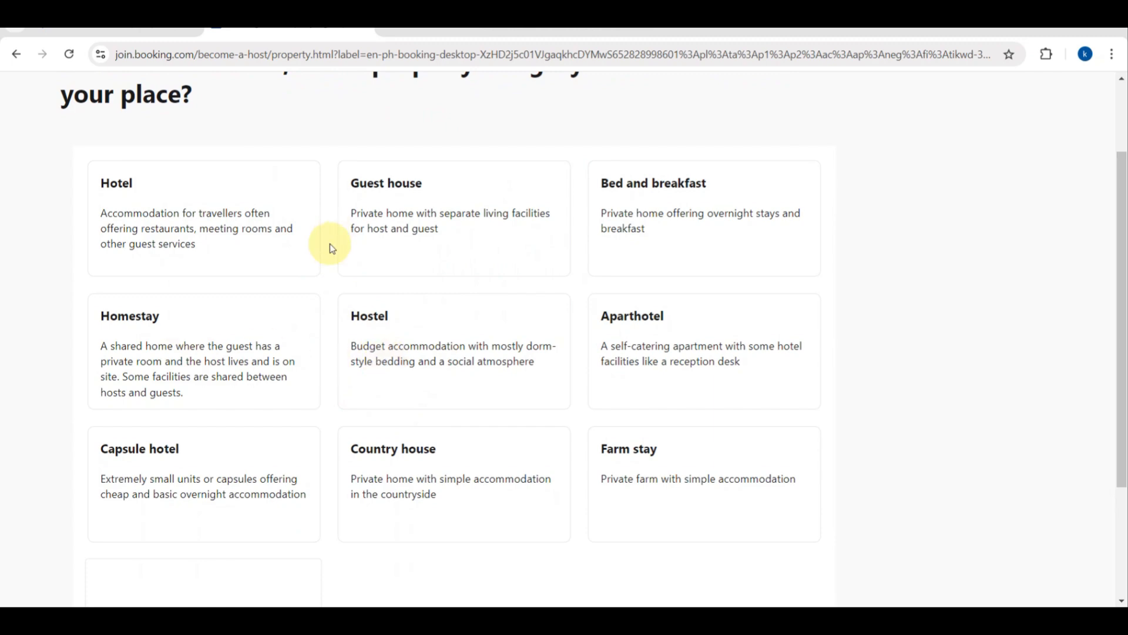
pyautogui.scroll(-3, 165, 224)
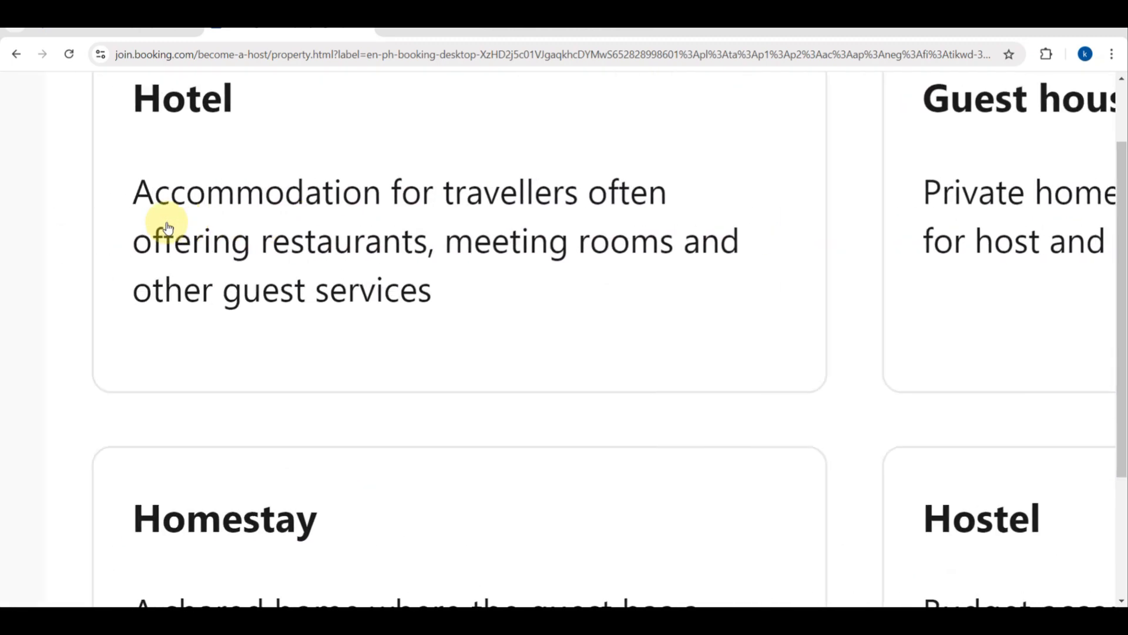
pyautogui.hscroll(-1, 167, 222)
pyautogui.scroll(1, 166, 222)
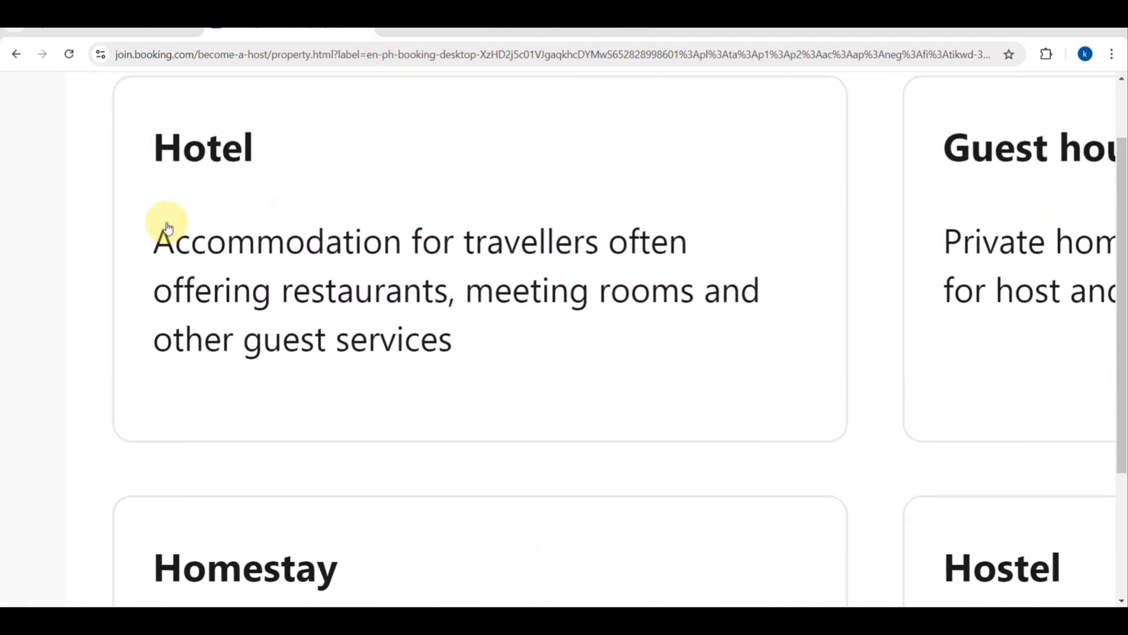
pyautogui.click(194, 284)
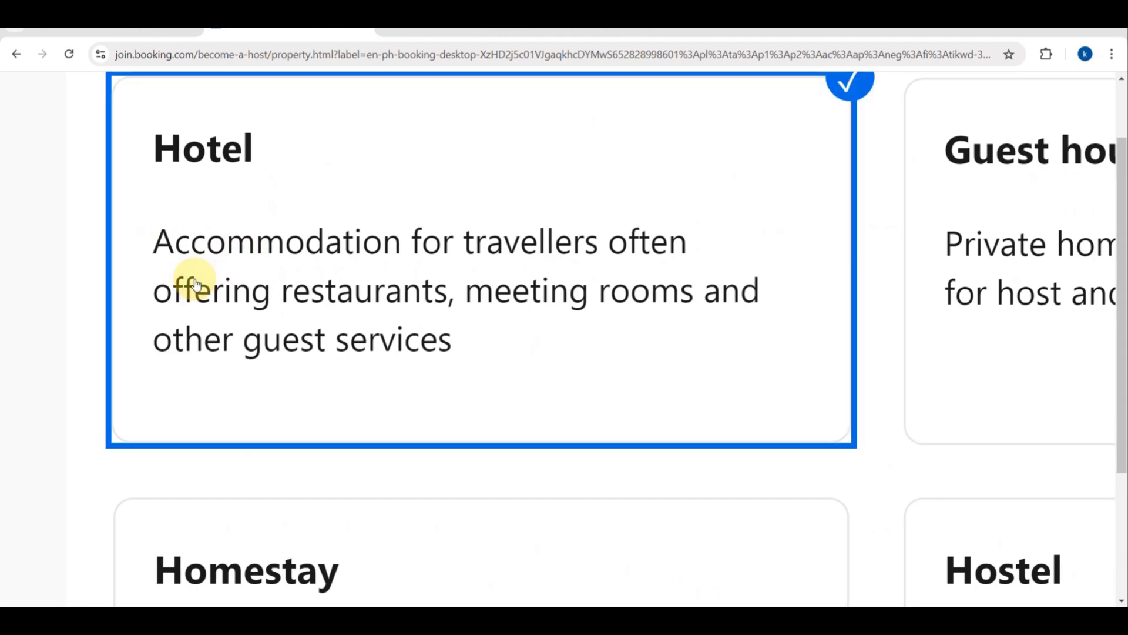
pyautogui.scroll(-5, 194, 284)
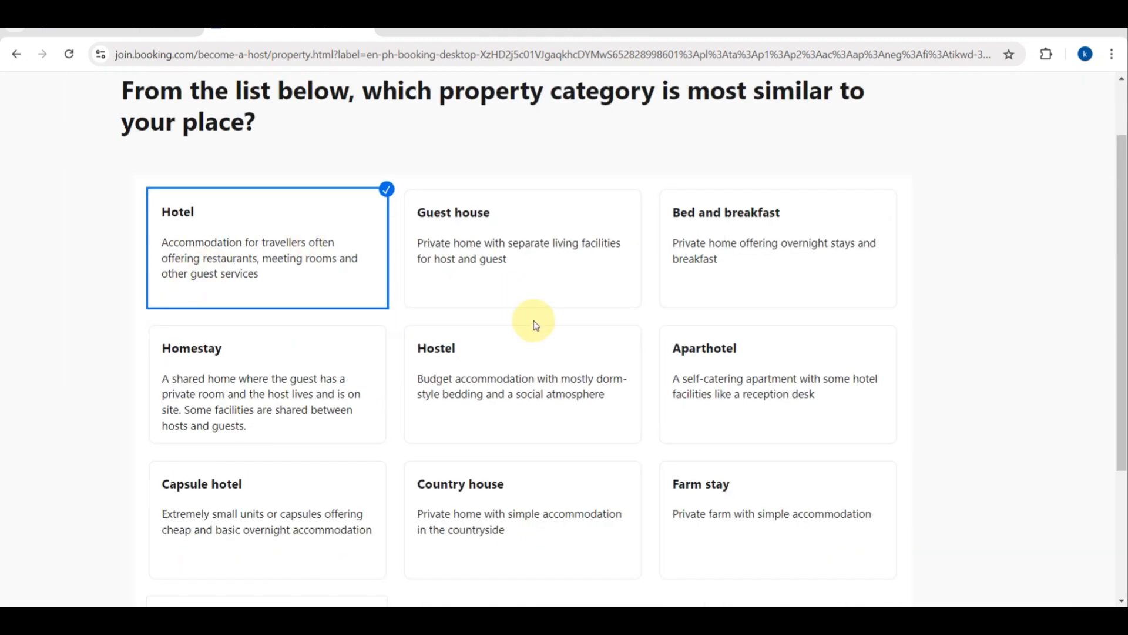
pyautogui.scroll(-3, 534, 324)
pyautogui.scroll(-1, 535, 324)
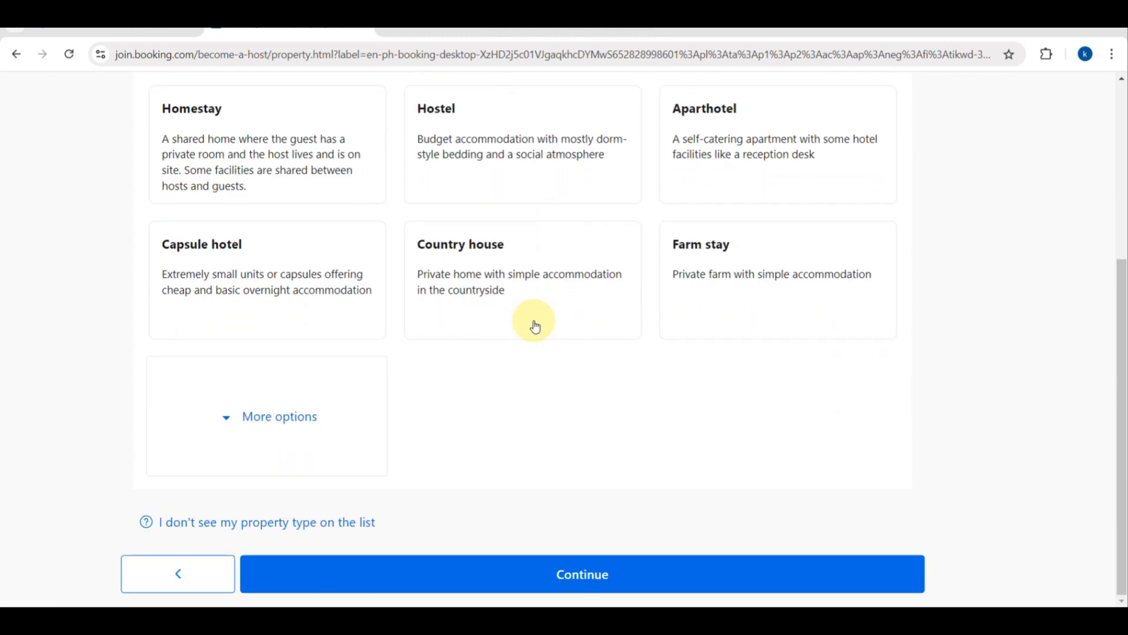
pyautogui.click(471, 577)
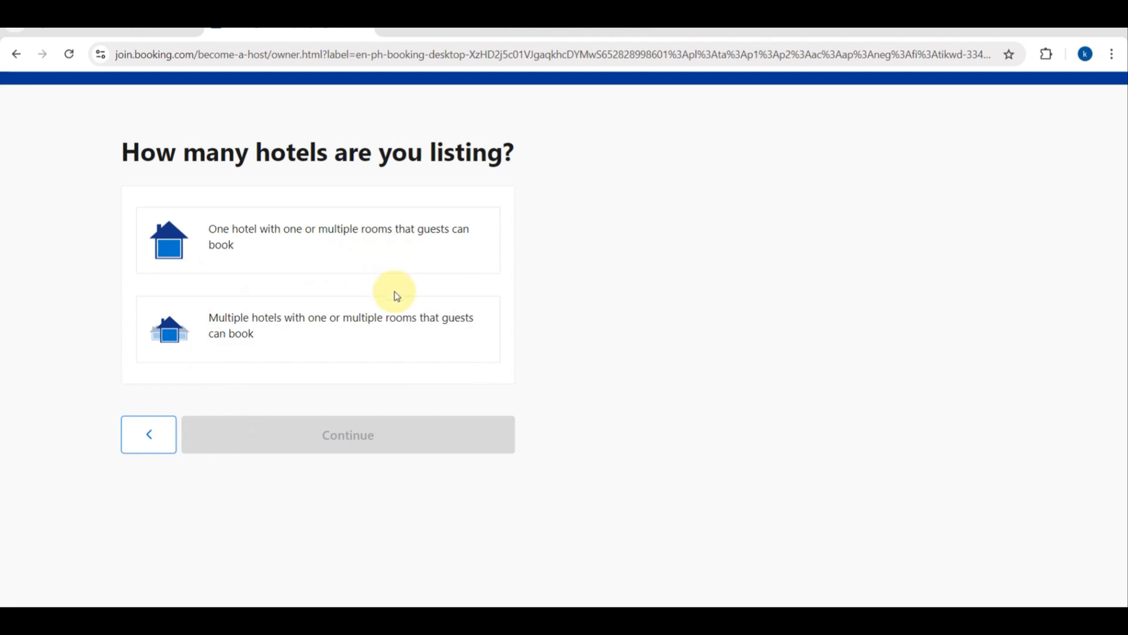
# Specify one hotel with one or multiple rooms that guests can book, and confirm the listing summary
pyautogui.click(388, 235)
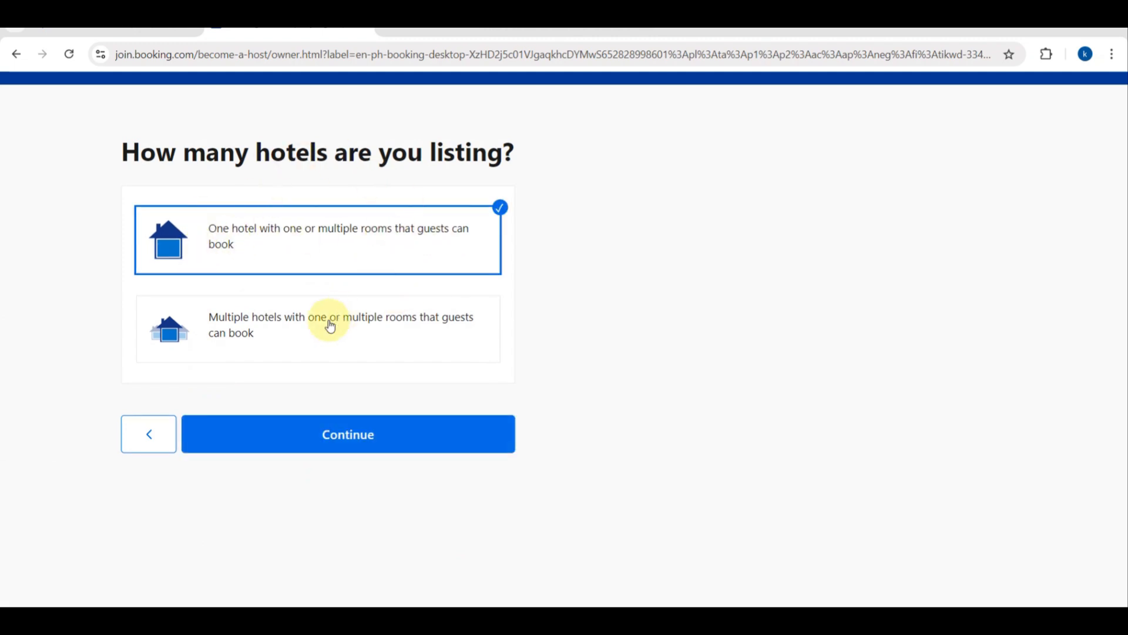
pyautogui.click(259, 429)
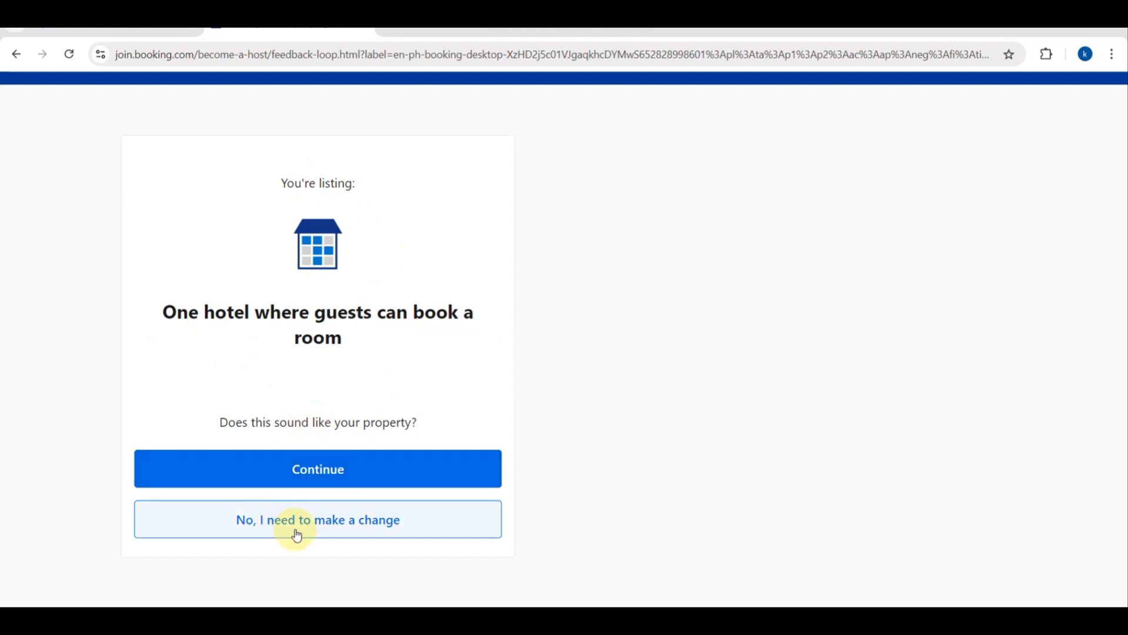
pyautogui.scroll(5, 297, 535)
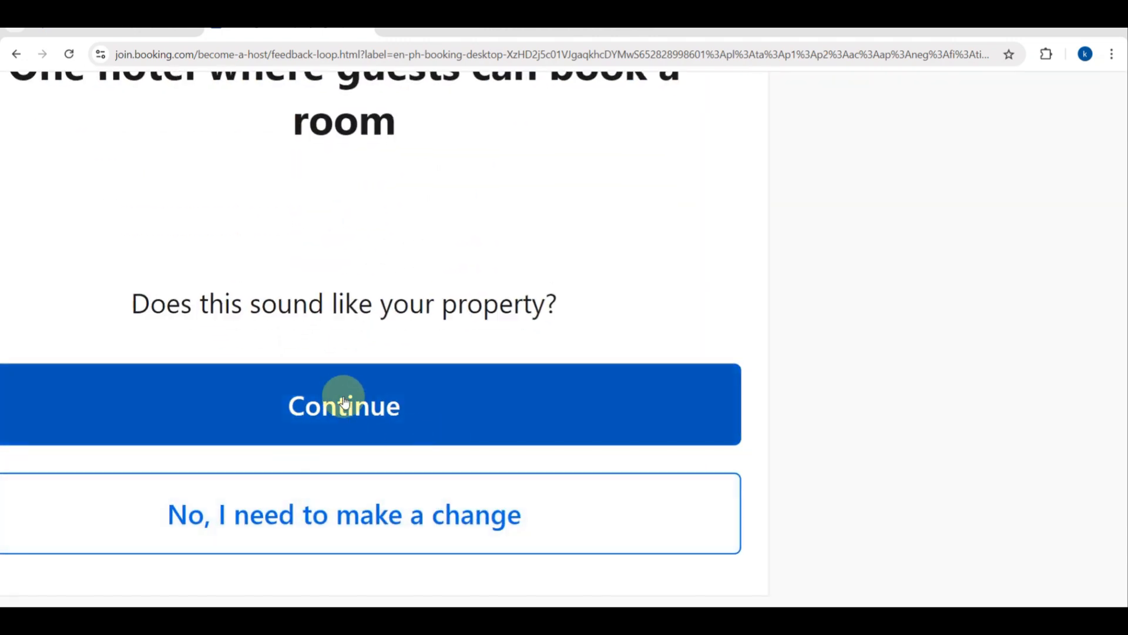
pyautogui.click(356, 395)
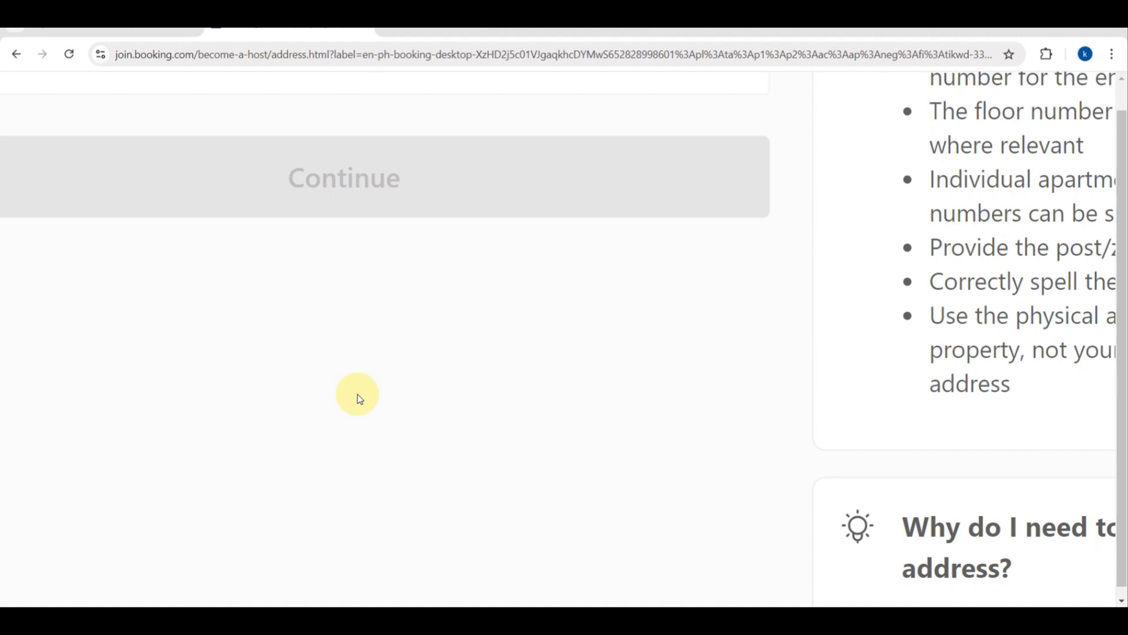
# Search for the property's address in the Philippines with "ili" and use the first suggestion as the street address
pyautogui.scroll(-5, 358, 394)
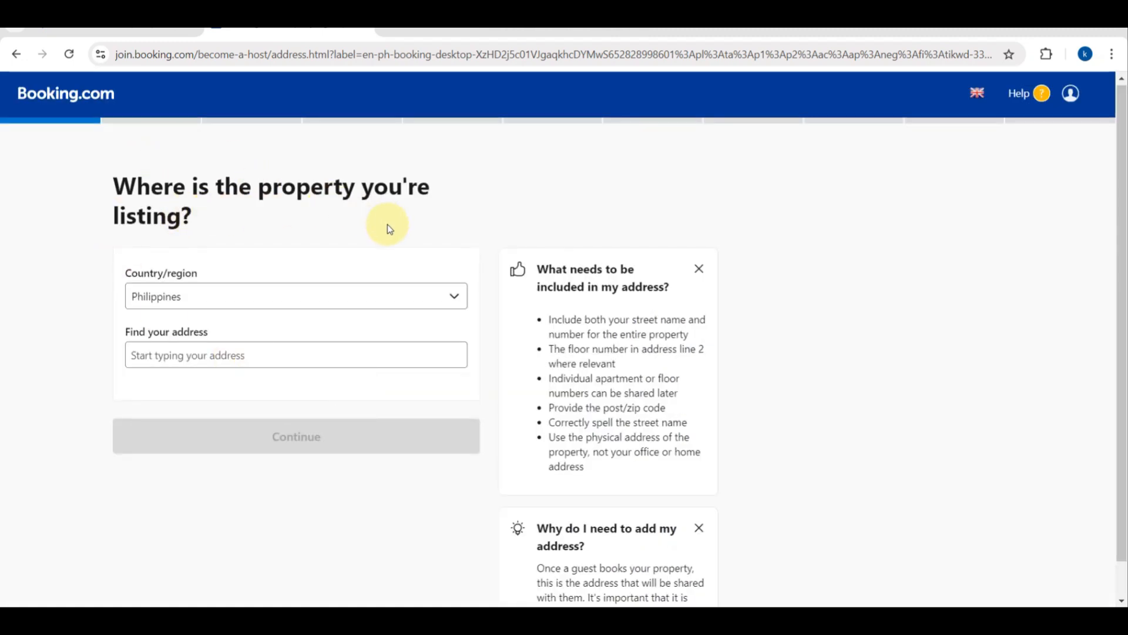
pyautogui.scroll(6, 121, 289)
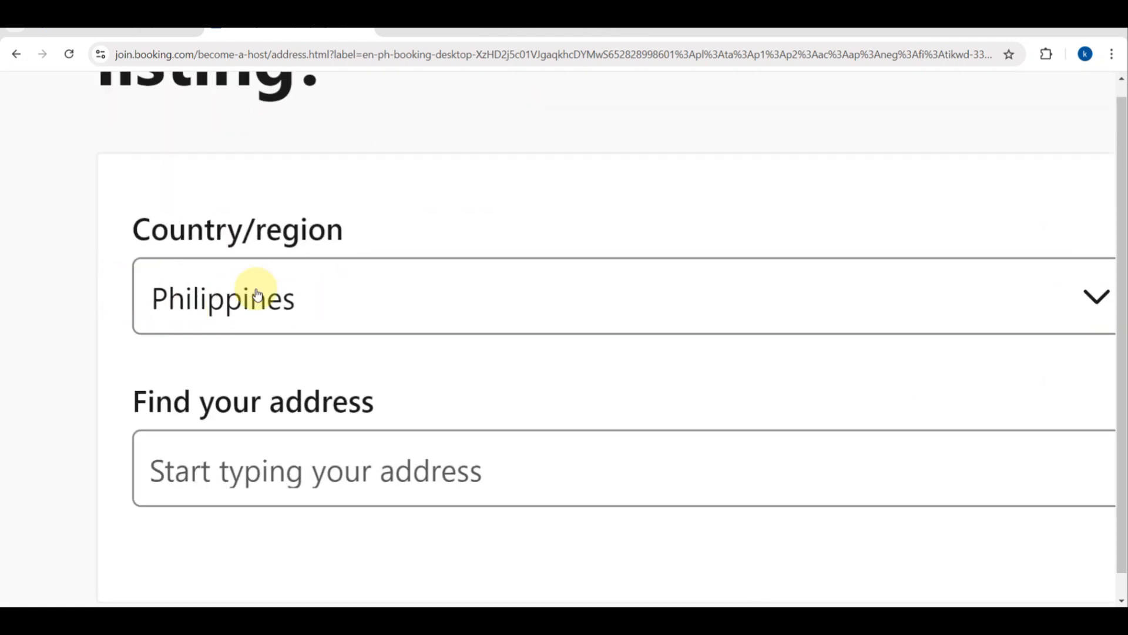
pyautogui.scroll(-6, 376, 335)
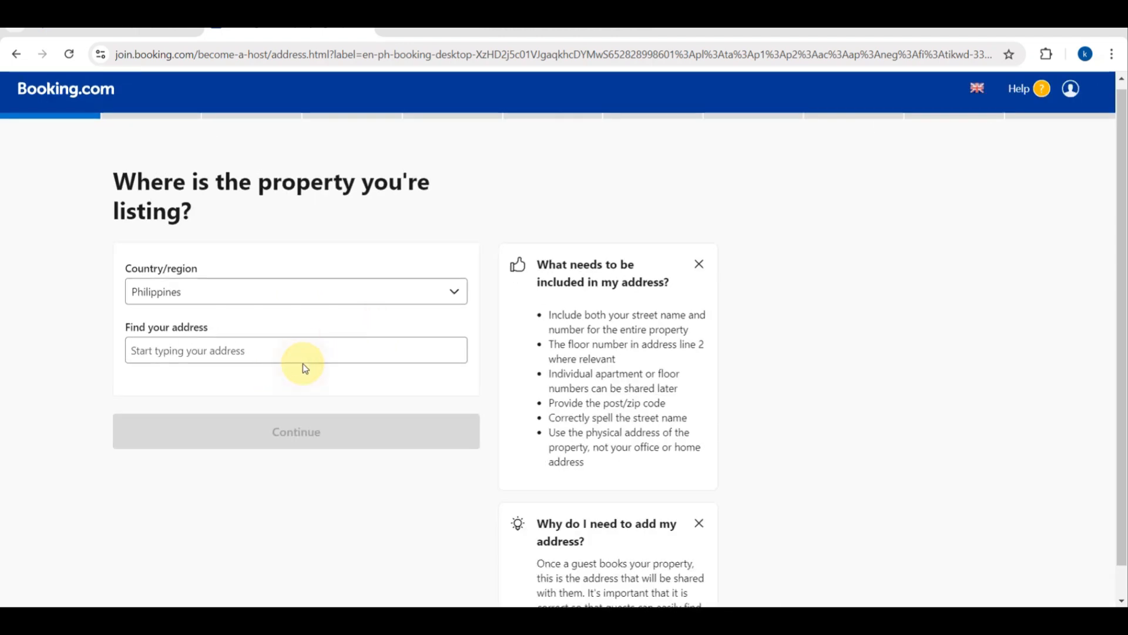
pyautogui.click(281, 350)
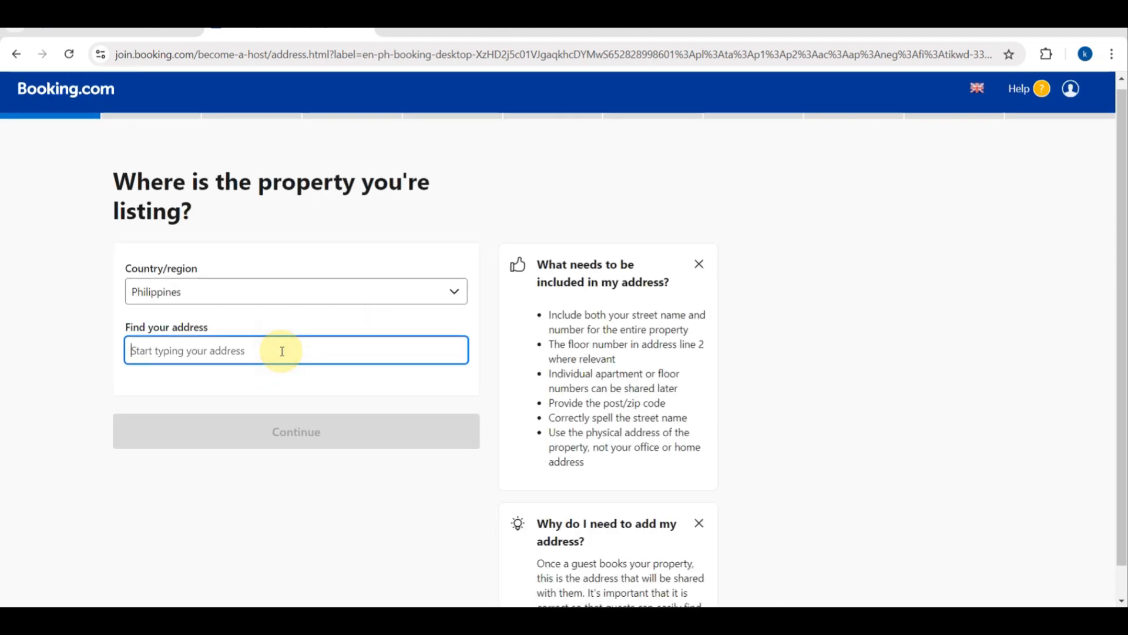
pyautogui.write('i')
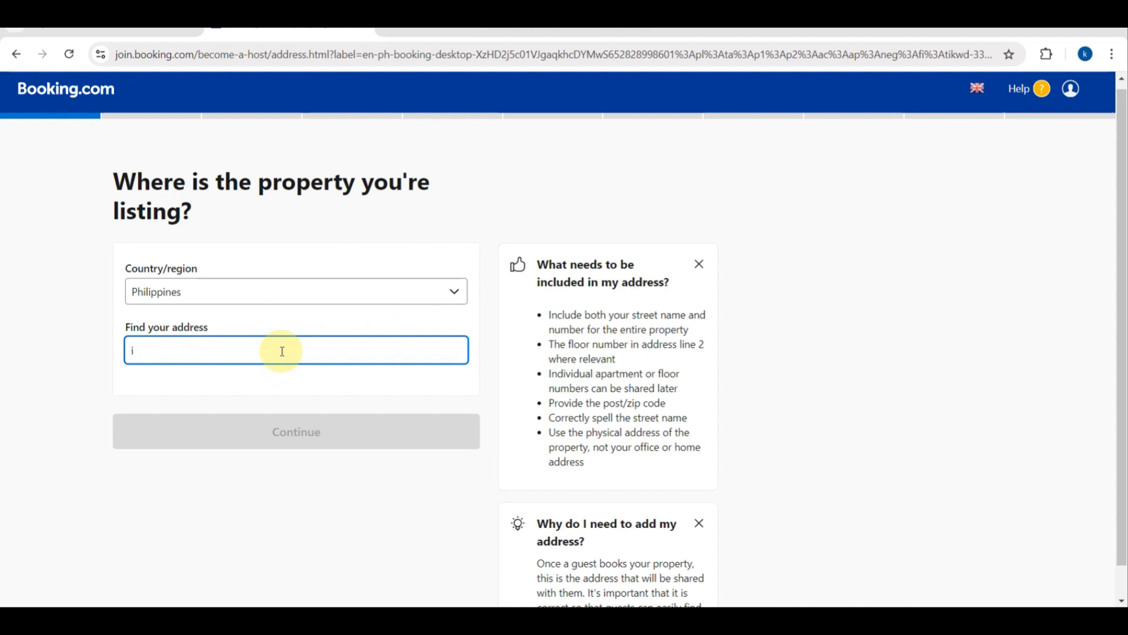
pyautogui.write('li')
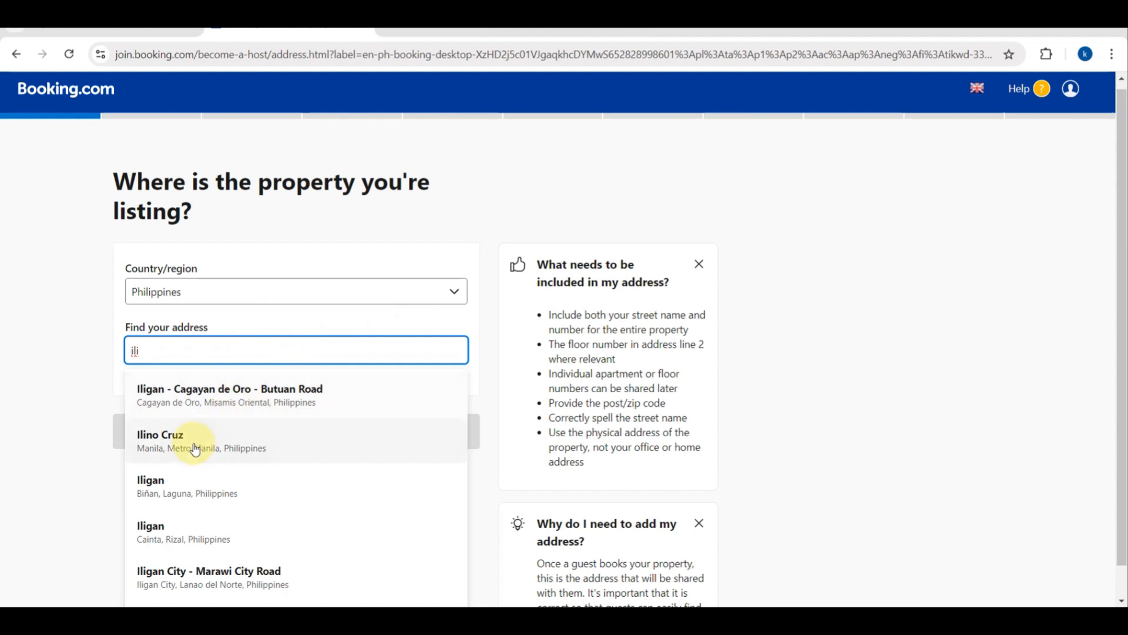
pyautogui.click(239, 371)
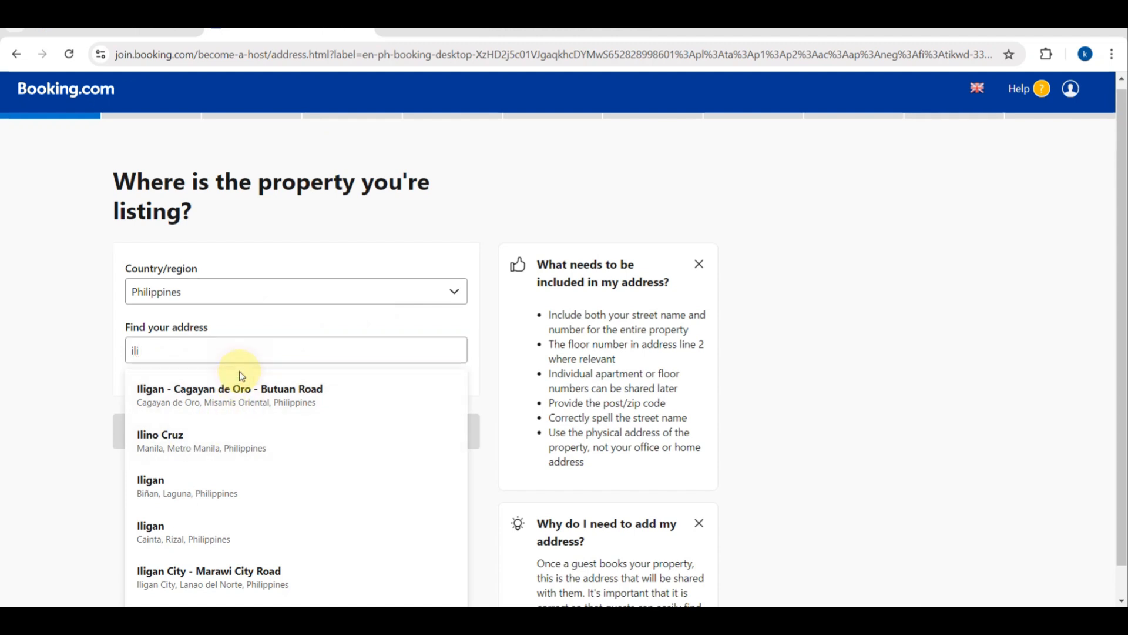
pyautogui.click(222, 402)
pyautogui.click(82, 431)
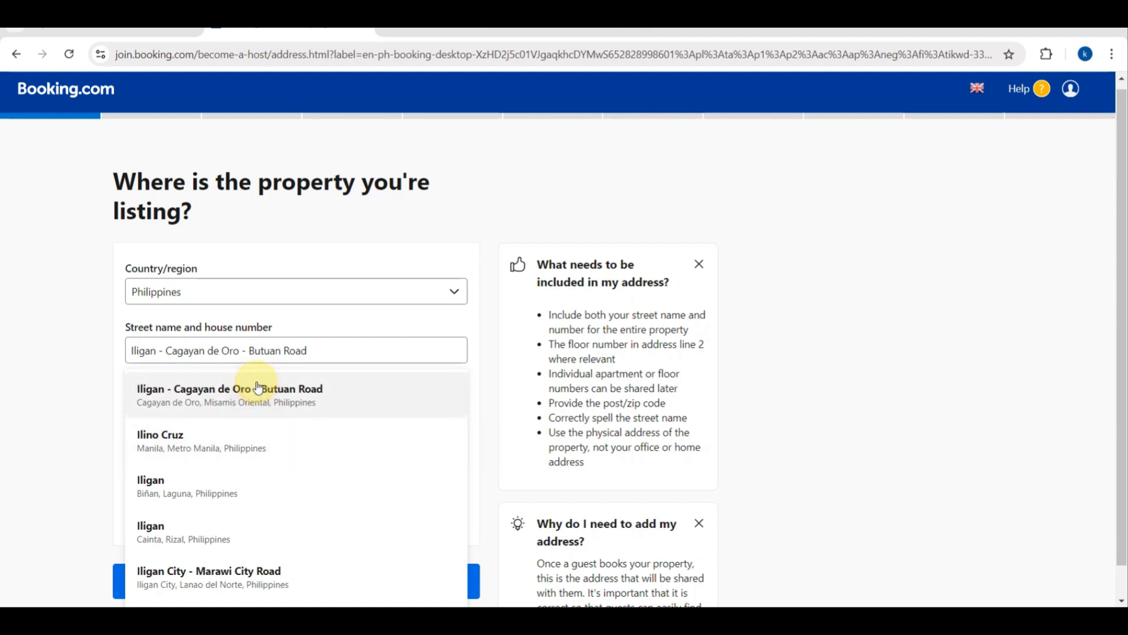
pyautogui.click(429, 346)
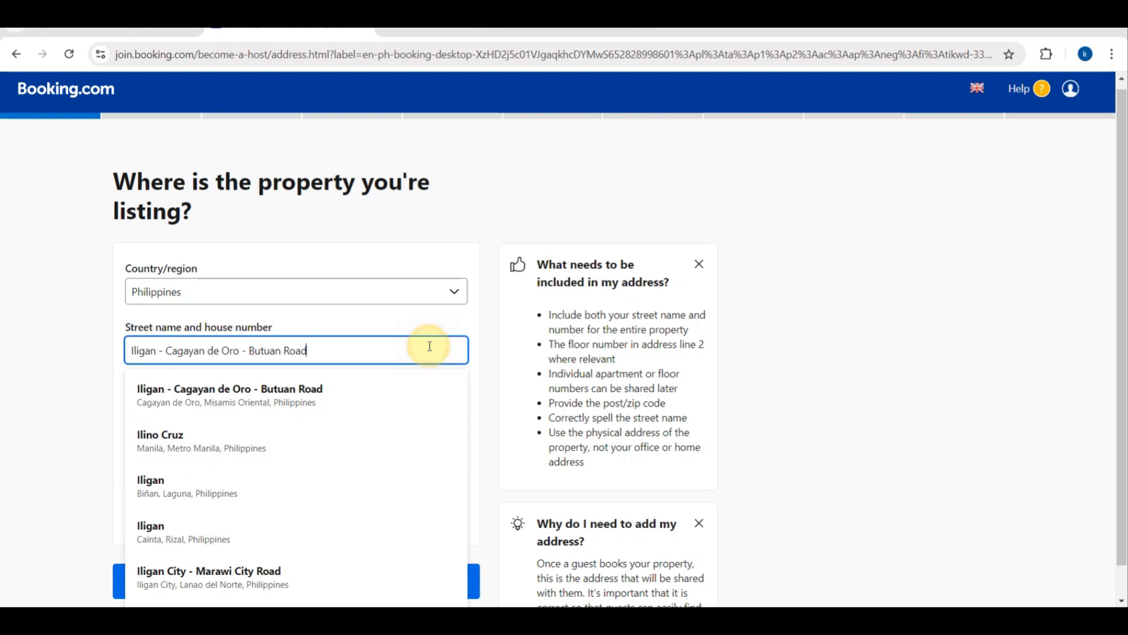
pyautogui.click(886, 324)
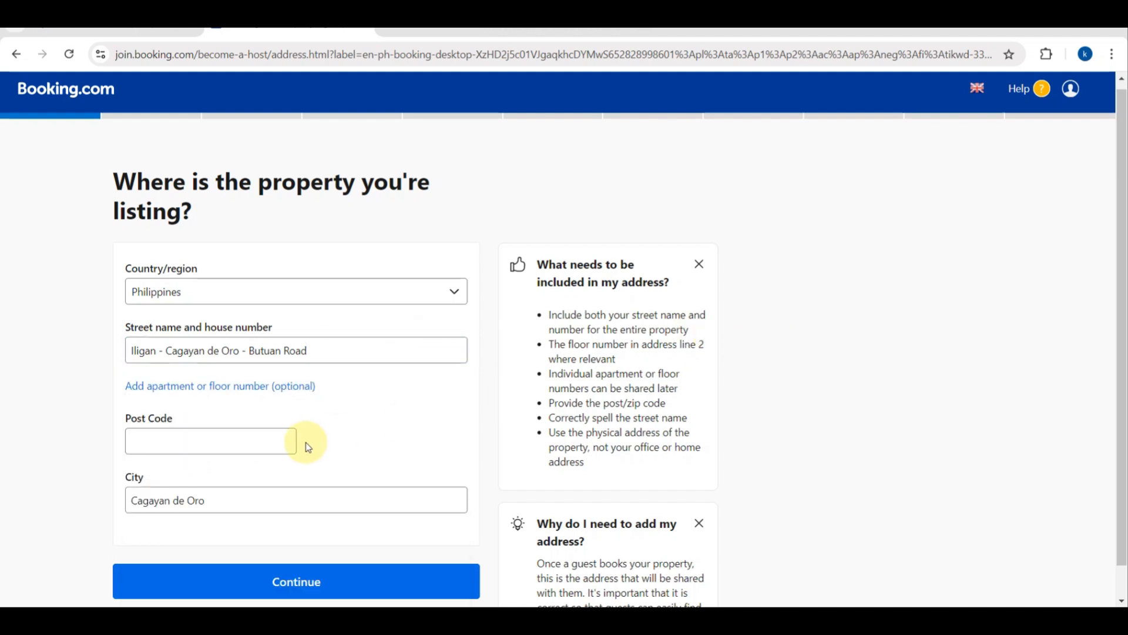
# Enter the property's post code, replace the prefilled city with the property's own city, and continue to the map
pyautogui.click(250, 435)
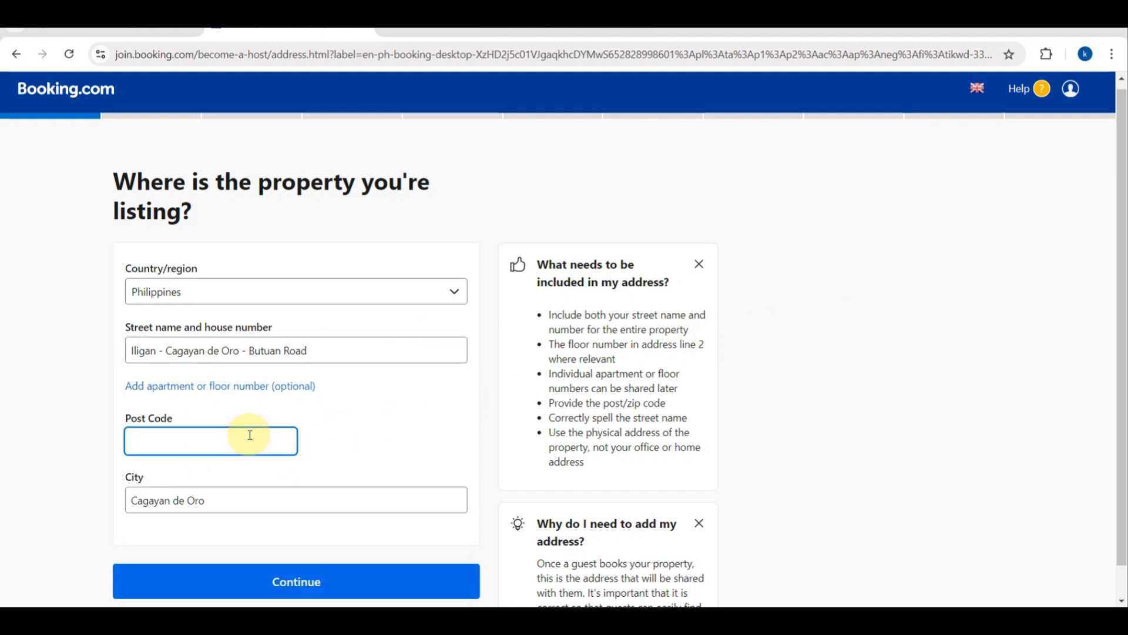
pyautogui.write('9200')
pyautogui.scroll(-1, 206, 549)
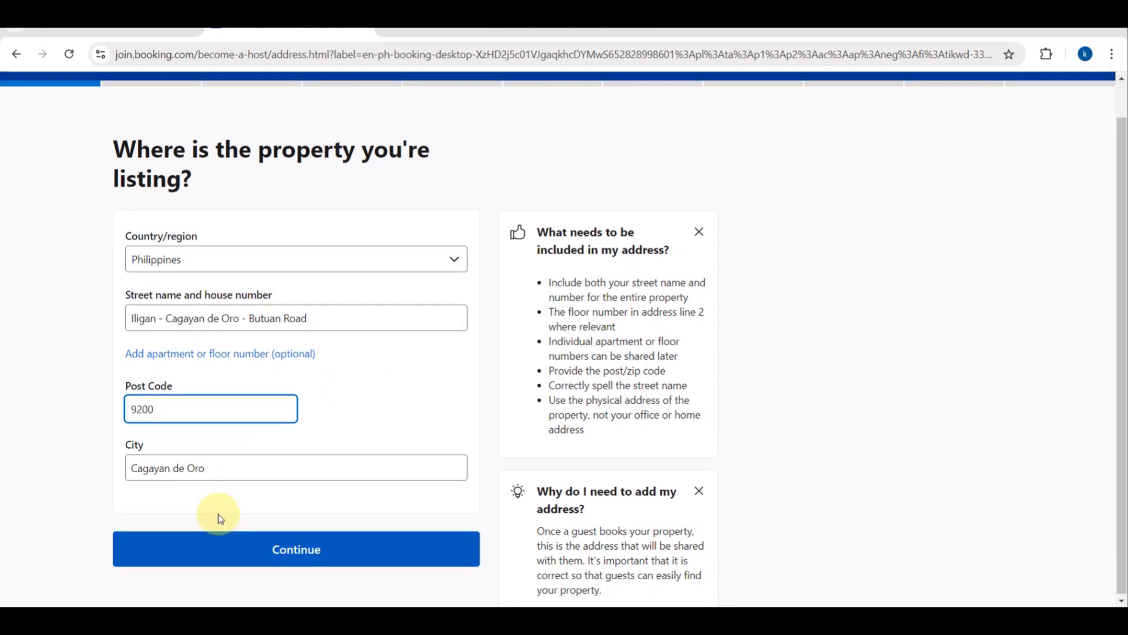
pyautogui.click(234, 469)
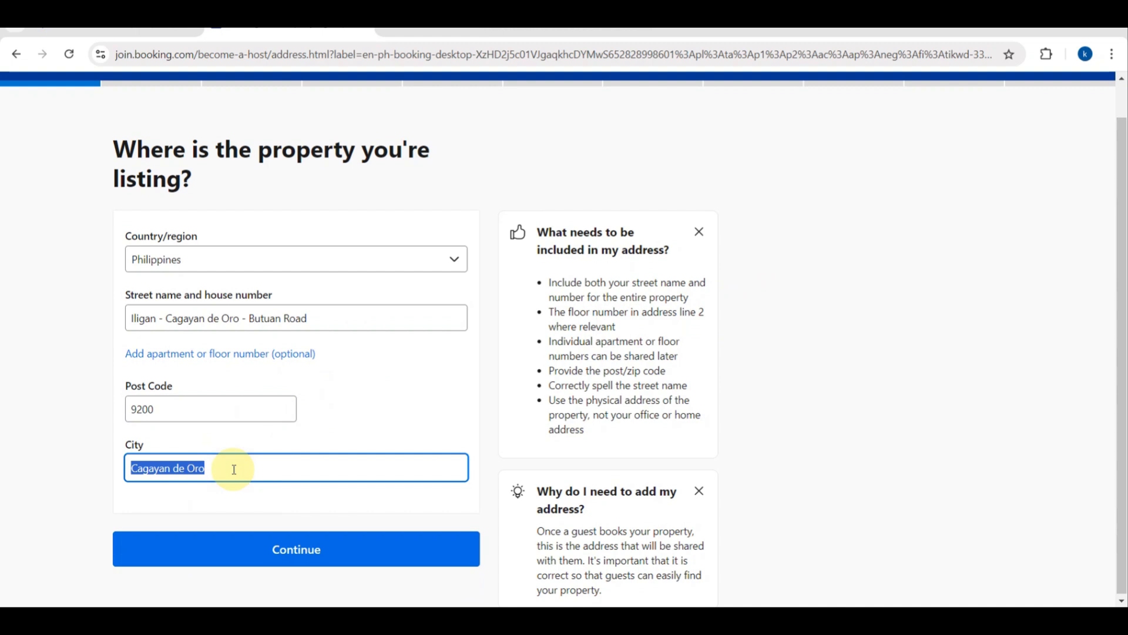
pyautogui.press('BackSpace')
pyautogui.write('Iligan City')
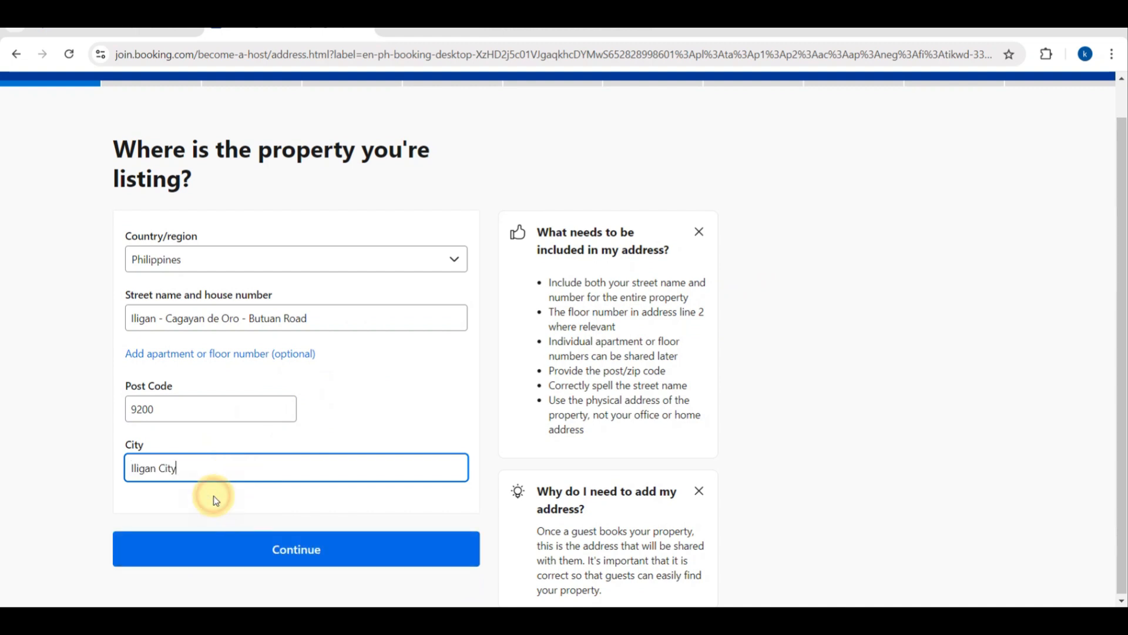
pyautogui.click(197, 553)
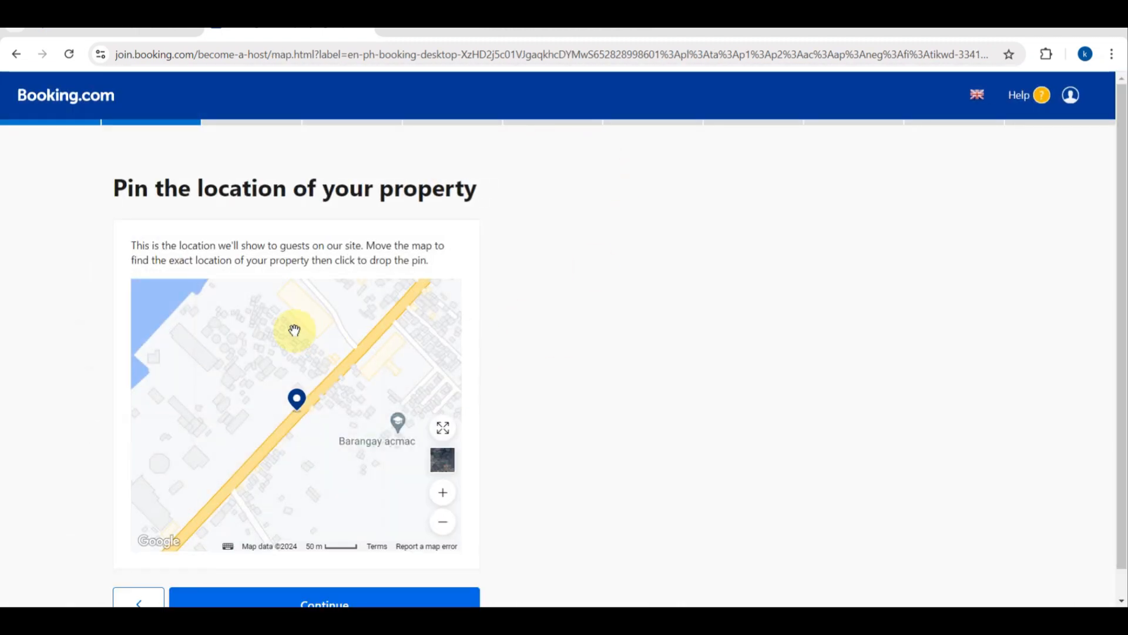
# Check the surroundings of the property's pin on the map and accept the pinned location
pyautogui.scroll(-2, 294, 330)
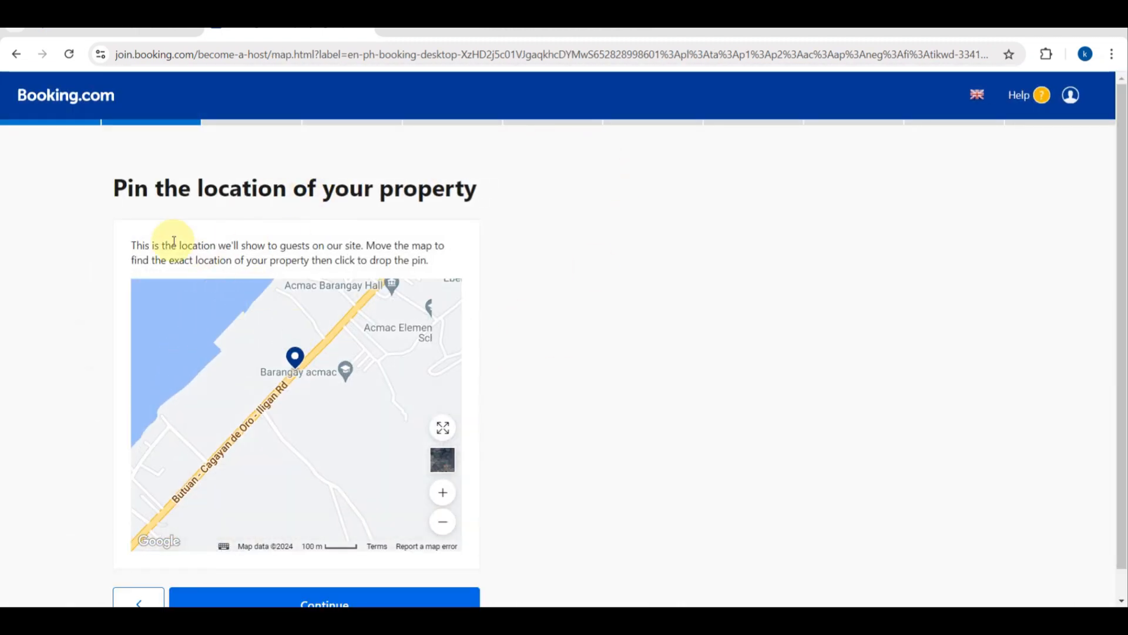
pyautogui.scroll(-1, 588, 393)
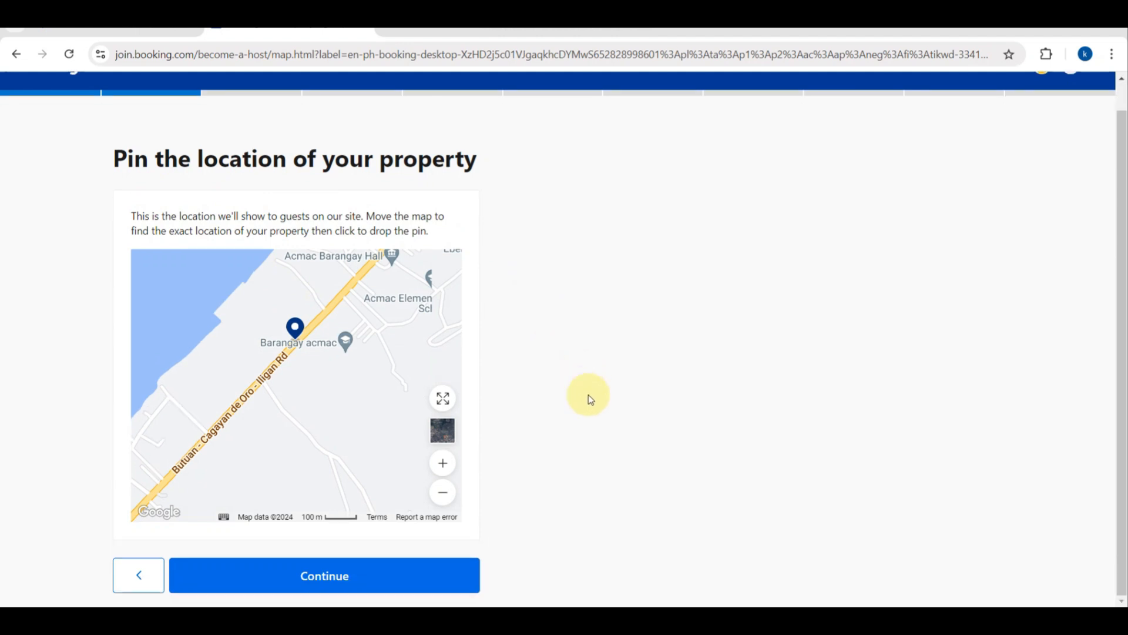
pyautogui.moveTo(299, 343)
pyautogui.mouseDown()
pyautogui.moveTo(331, 339)
pyautogui.moveTo(290, 355)
pyautogui.moveTo(322, 359)
pyautogui.moveTo(317, 353)
pyautogui.mouseUp()
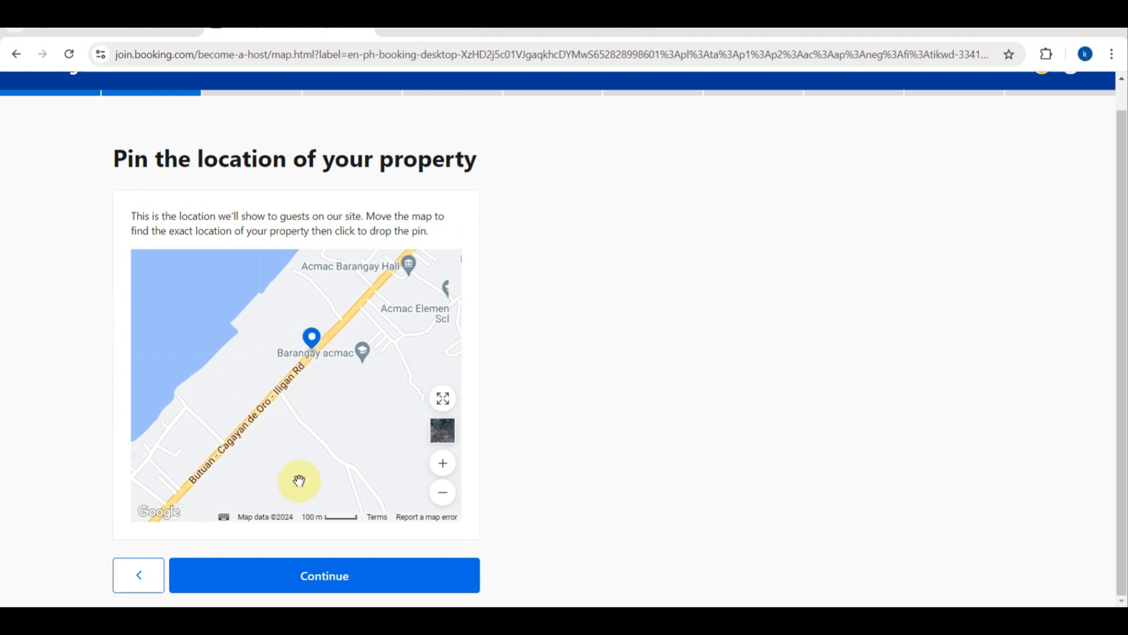
pyautogui.click(286, 586)
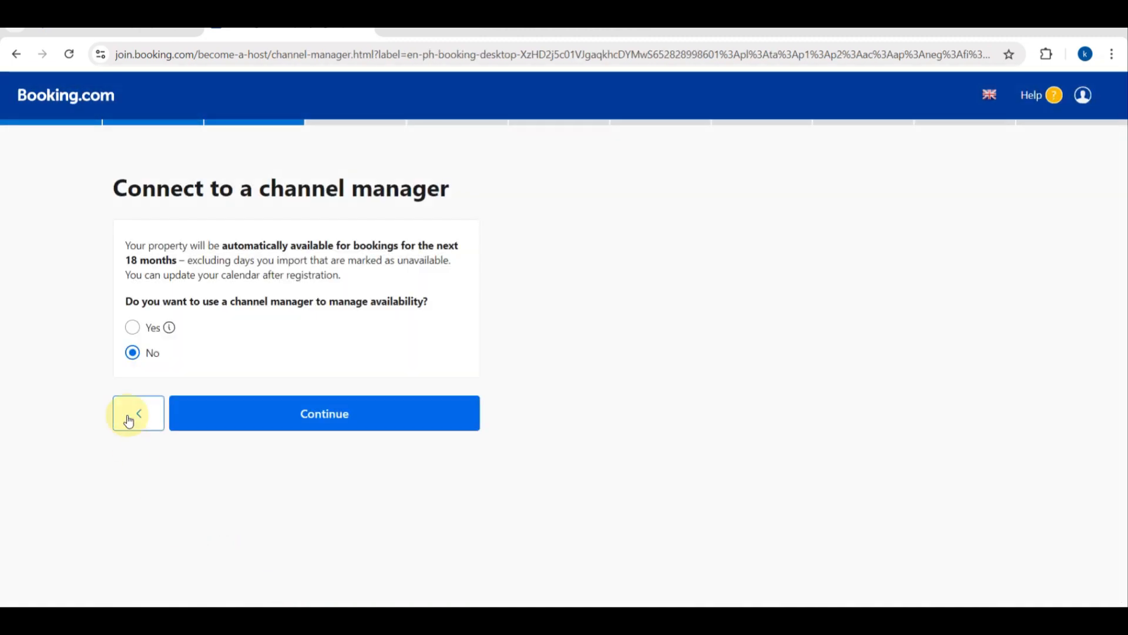
# Try the Yes answer to using a channel manager for availability, settle on No instead, and continue
pyautogui.hotkey('ctrl', '+')
pyautogui.hotkey('ctrl', '+')
pyautogui.hotkey('ctrl', '+')
pyautogui.hotkey('ctrl', '+')
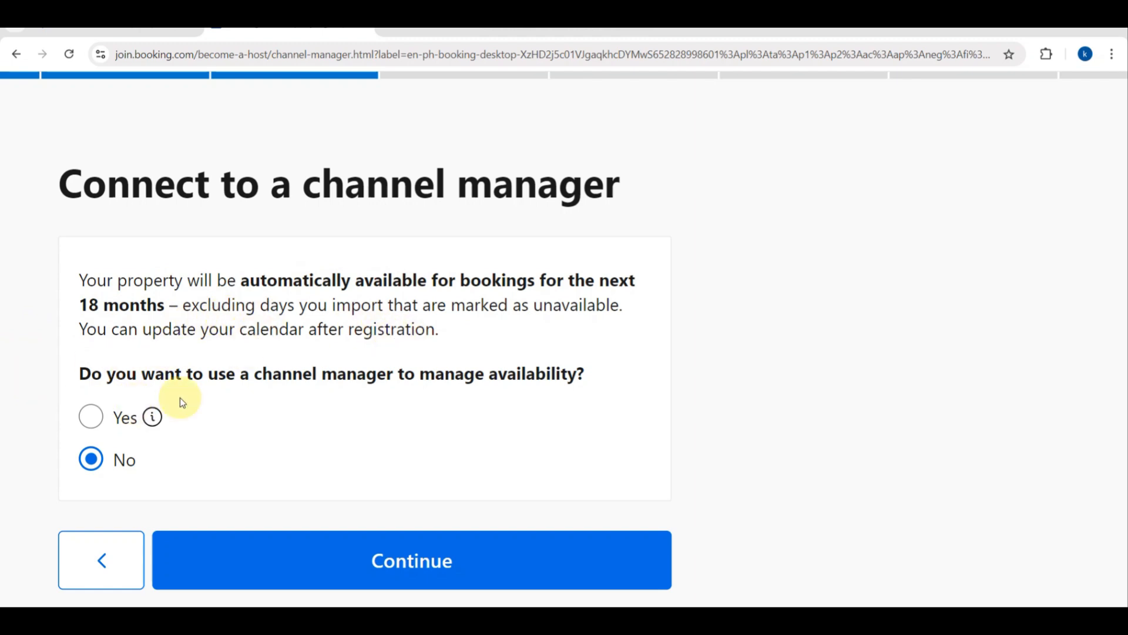
pyautogui.click(89, 419)
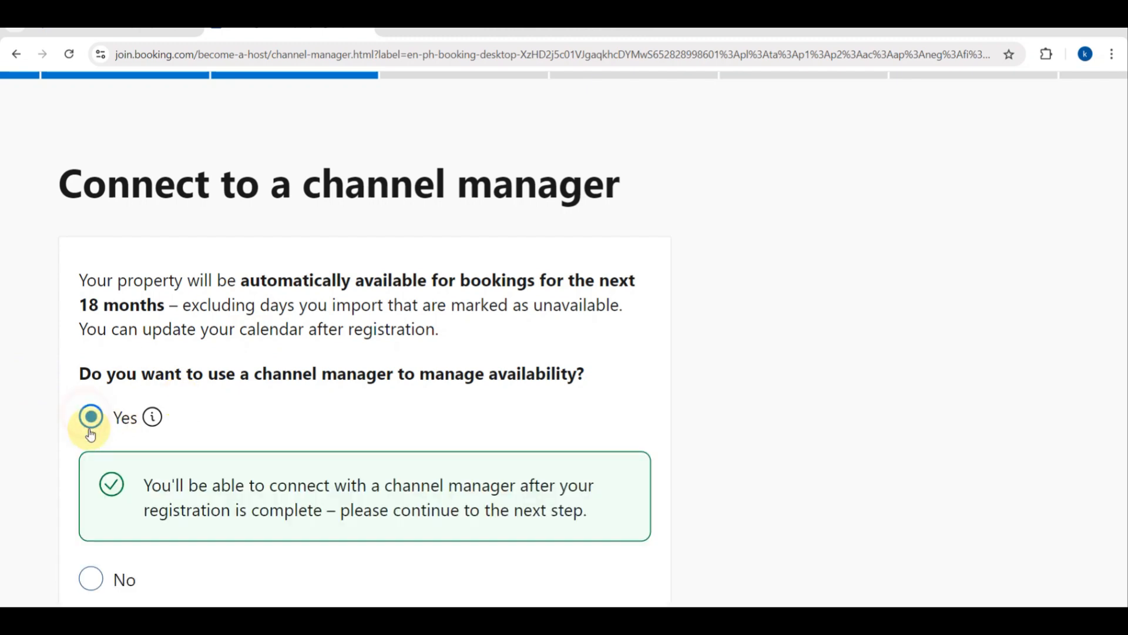
pyautogui.scroll(-3, 97, 442)
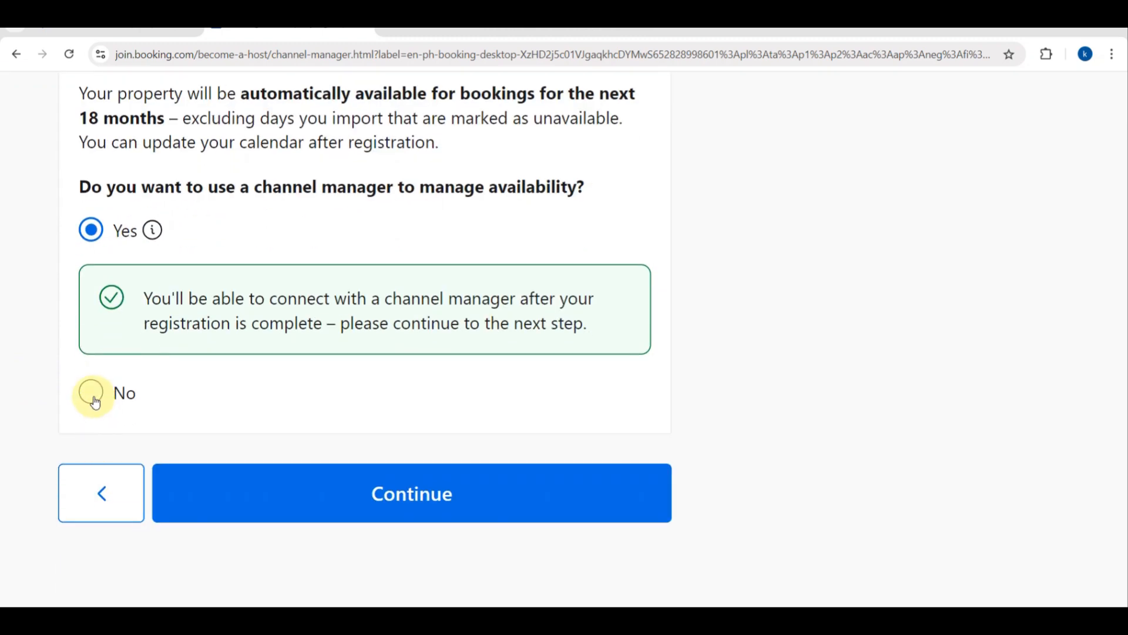
pyautogui.click(94, 401)
pyautogui.click(254, 387)
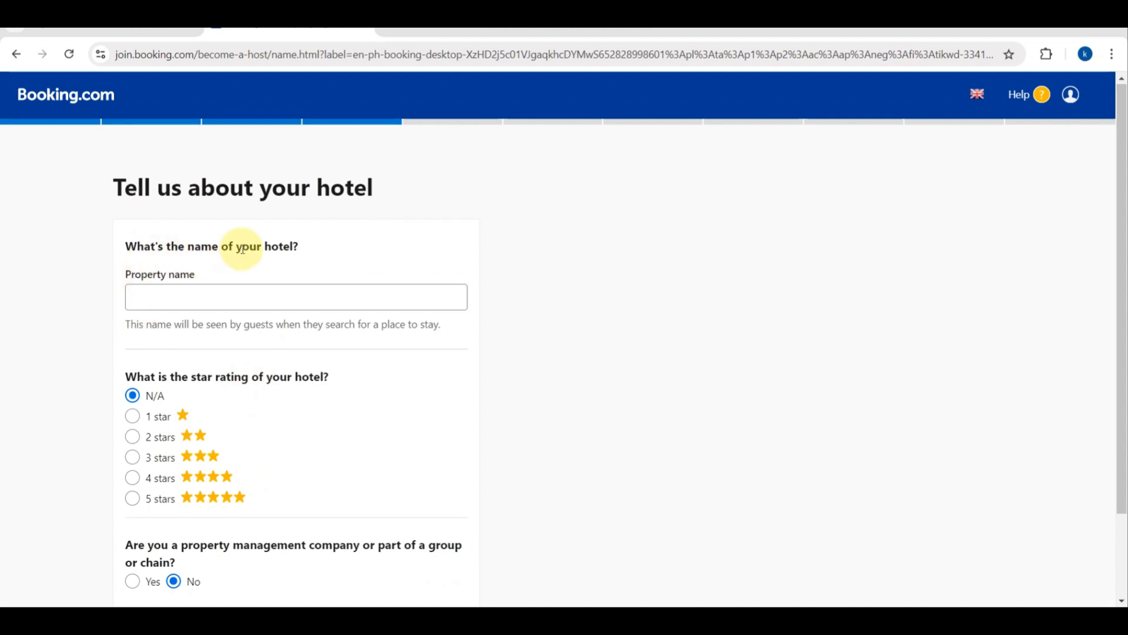
# Fill in the hotel details with the name "Calista hotel" and a 4-star rating, and continue to the facilities
pyautogui.click(162, 297)
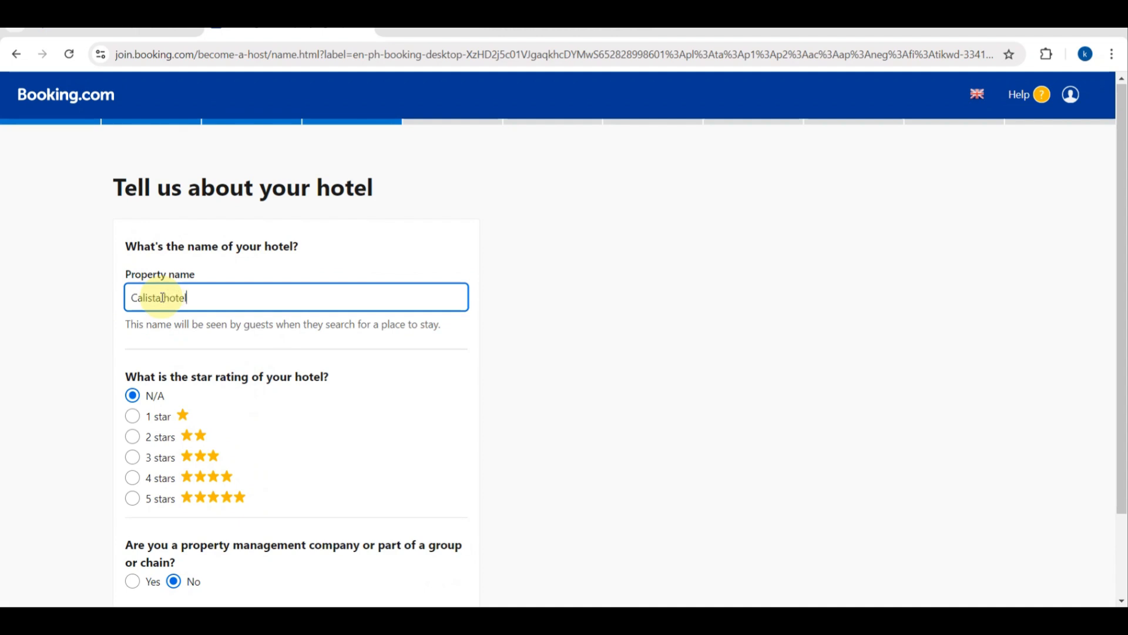
pyautogui.scroll(-1, 131, 473)
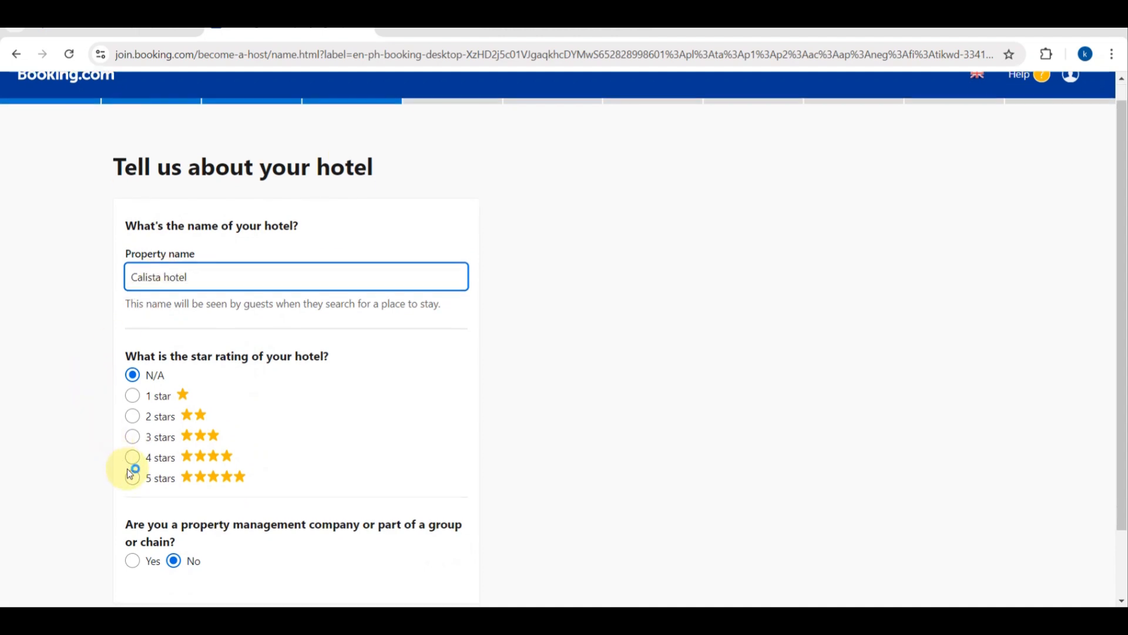
pyautogui.scroll(-1, 128, 473)
pyautogui.scroll(3, 116, 348)
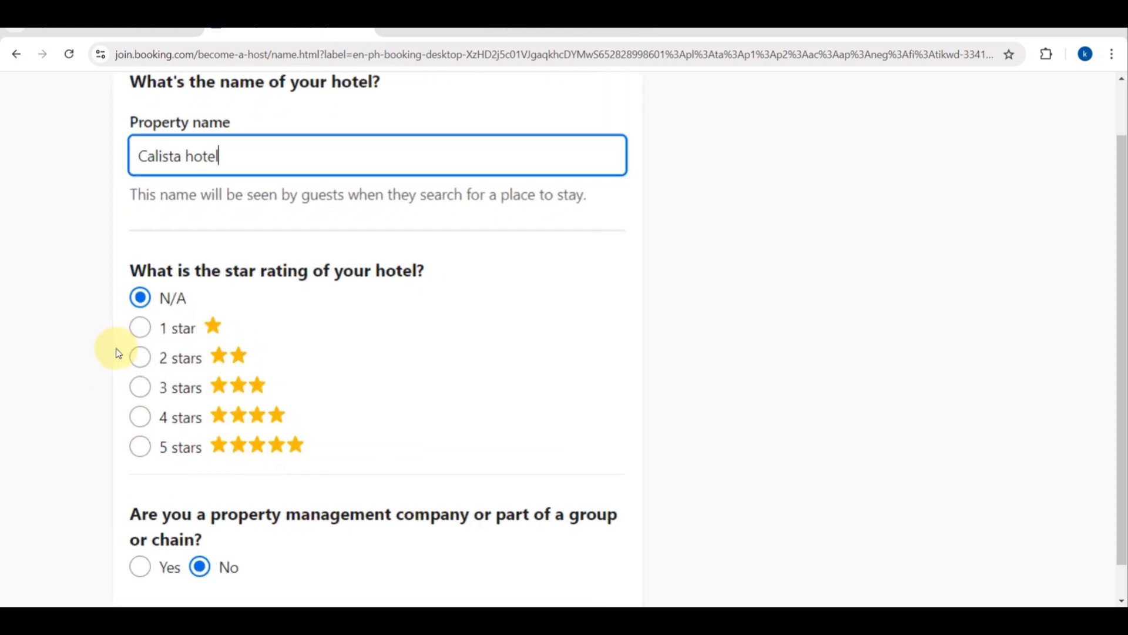
pyautogui.scroll(1, 115, 347)
pyautogui.click(142, 434)
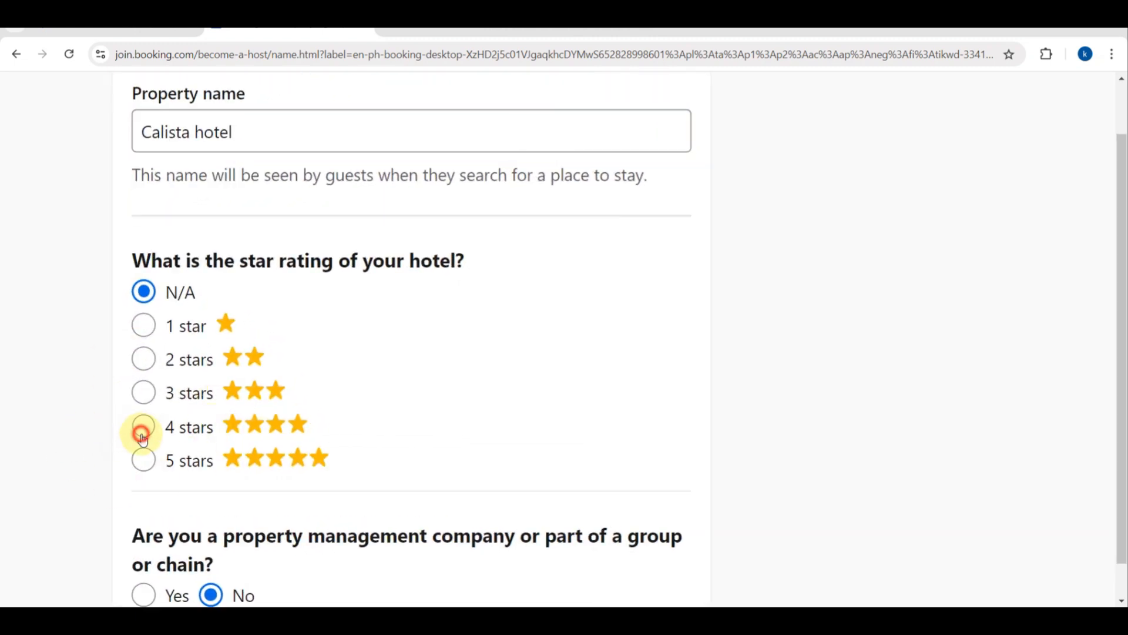
pyautogui.scroll(-3, 142, 436)
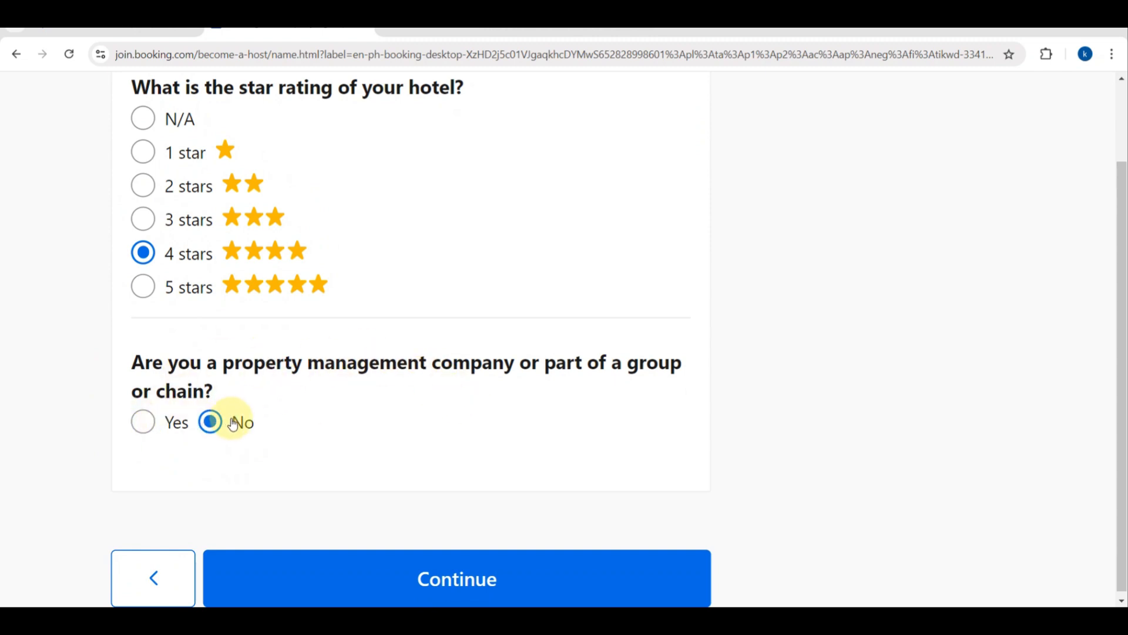
pyautogui.click(309, 583)
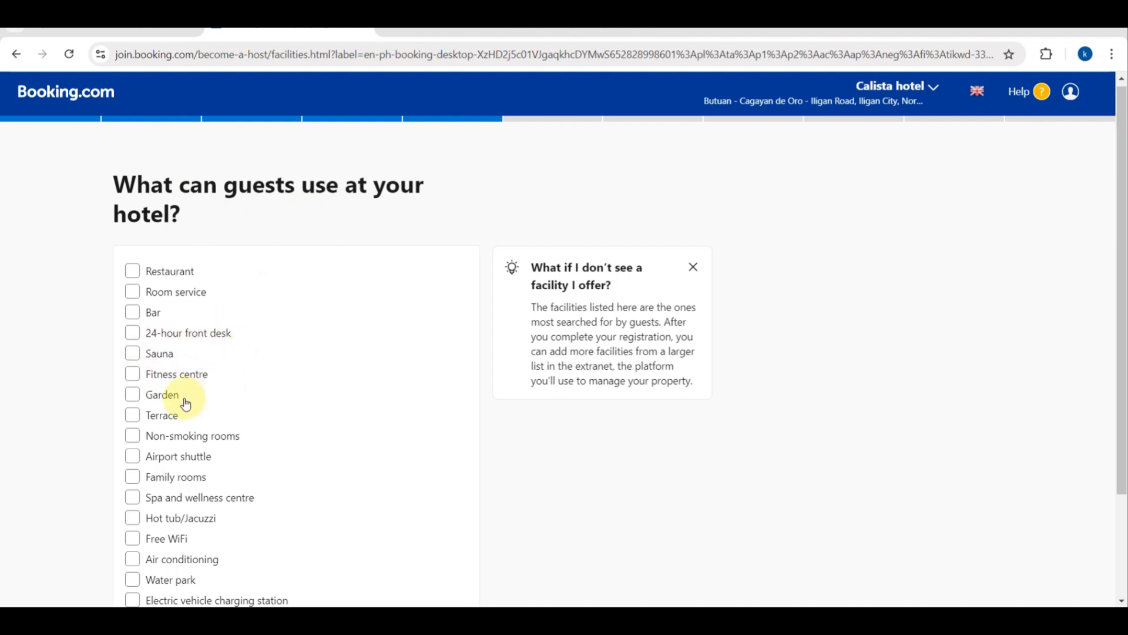
# Mark Restaurant, Room service, 24-hour front desk, Air conditioning, Water park and Swimming pool as facilities guests can use
pyautogui.click(133, 291)
pyautogui.click(132, 271)
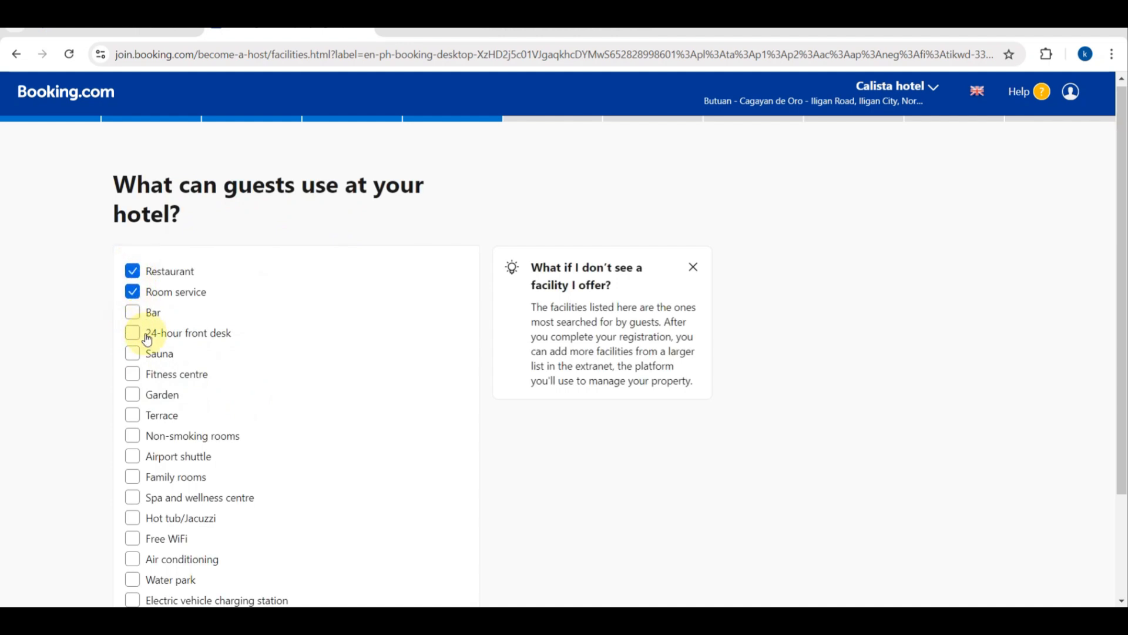
pyautogui.click(133, 333)
pyautogui.scroll(-2, 166, 405)
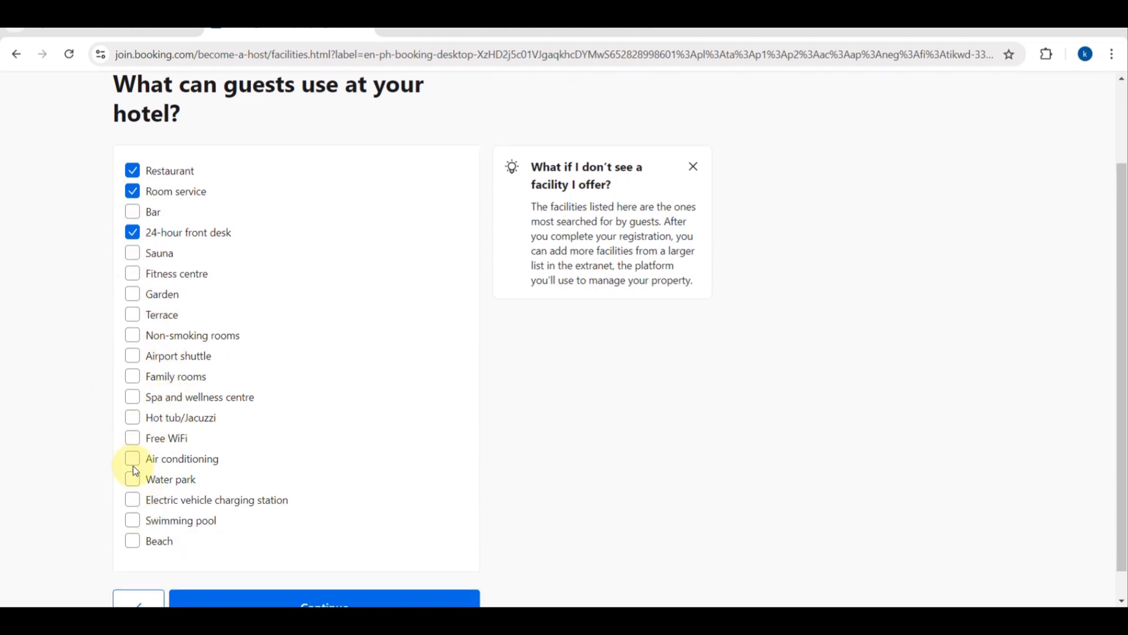
pyautogui.click(133, 460)
pyautogui.click(132, 480)
pyautogui.click(133, 520)
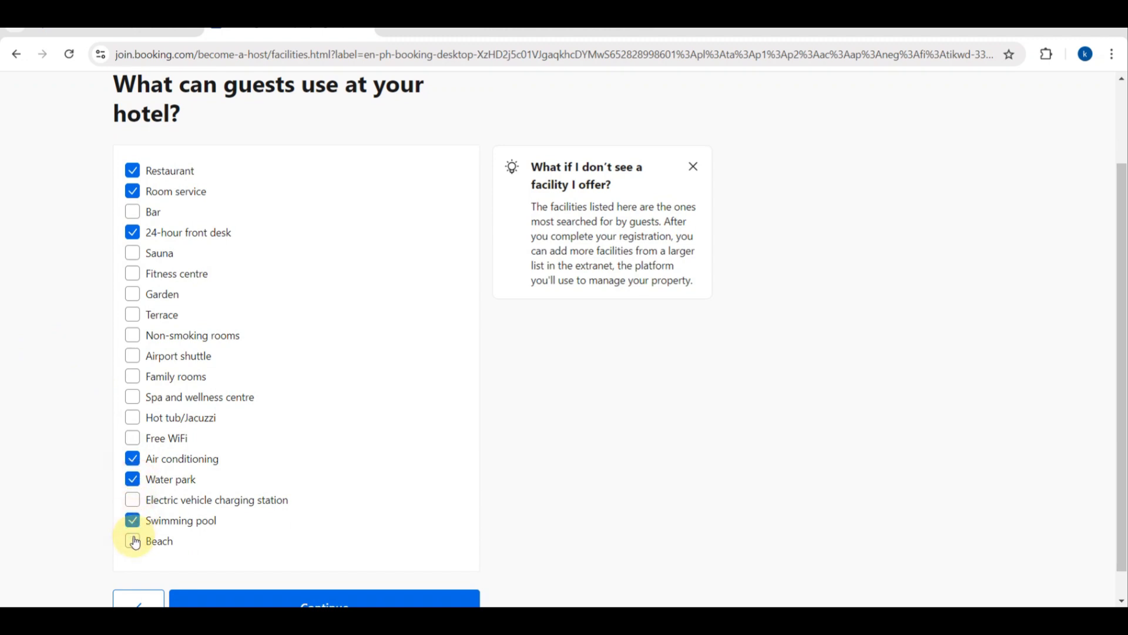
# Add Non-smoking rooms, Airport shuttle, Family rooms and Free WiFi to the hotel's facilities
pyautogui.click(135, 336)
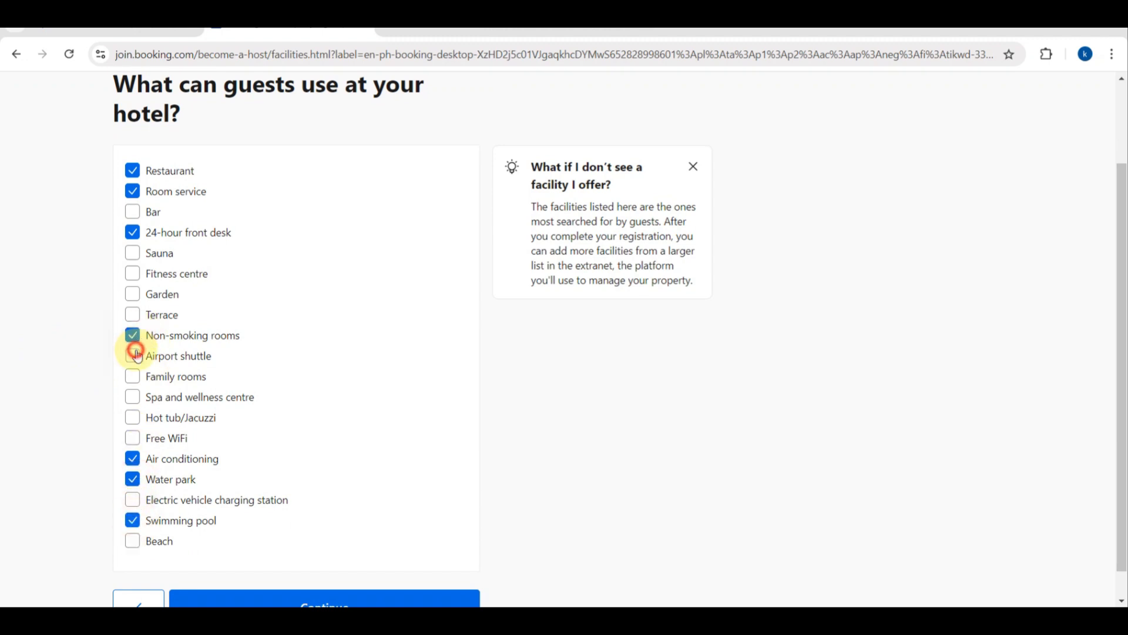
pyautogui.click(136, 354)
pyautogui.click(134, 375)
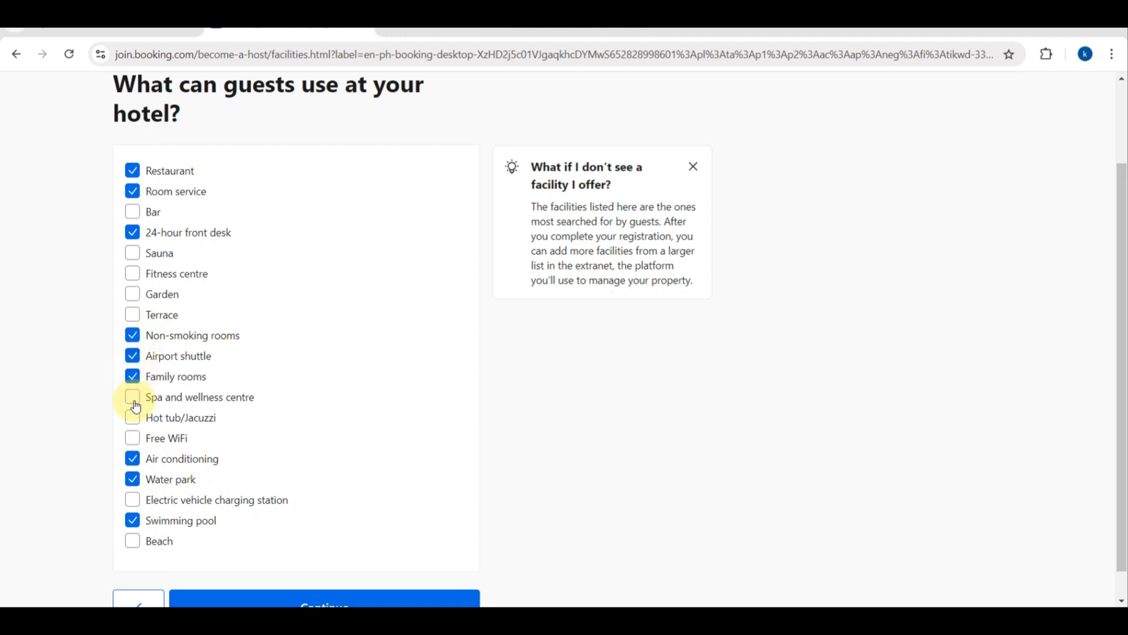
pyautogui.click(133, 437)
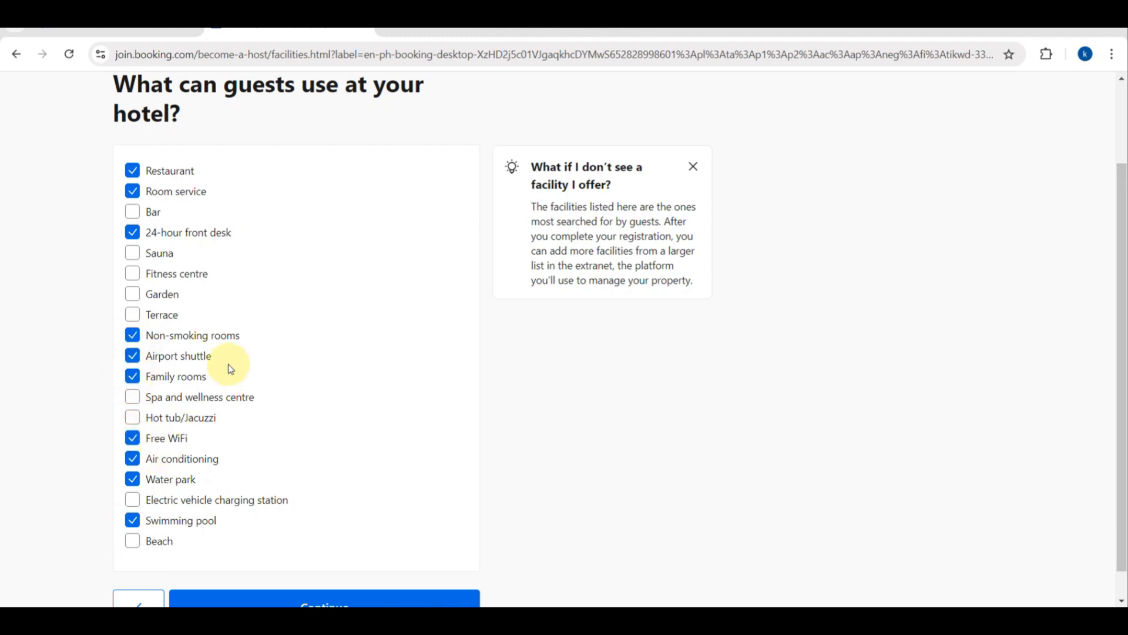
# Confirm the selected hotel facilities and continue to the breakfast details
pyautogui.scroll(-1, 215, 394)
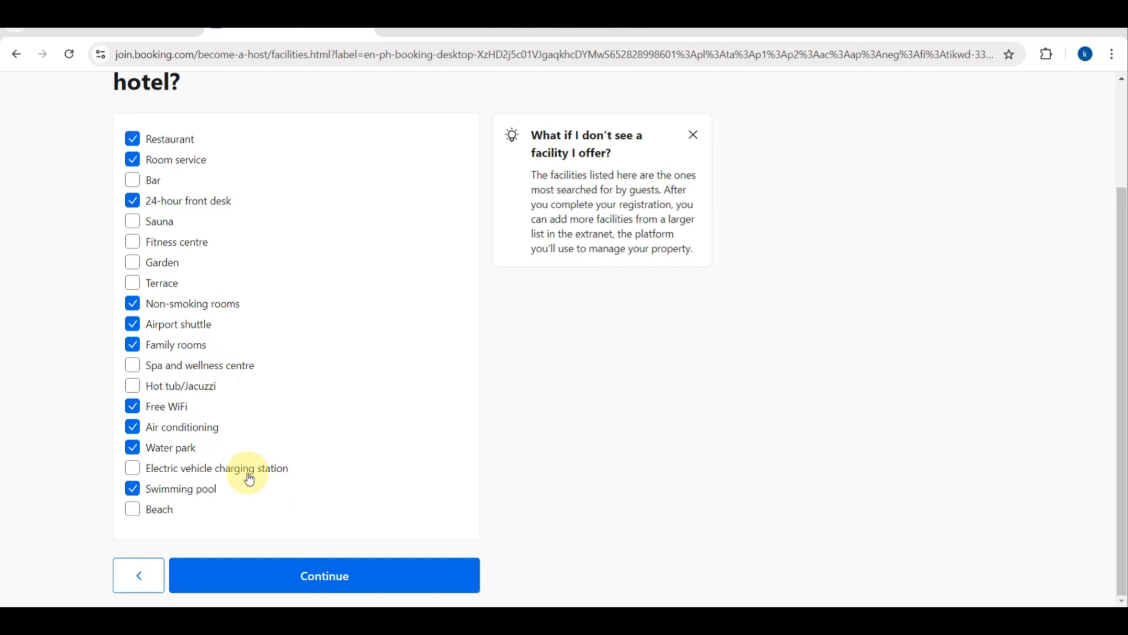
pyautogui.click(310, 555)
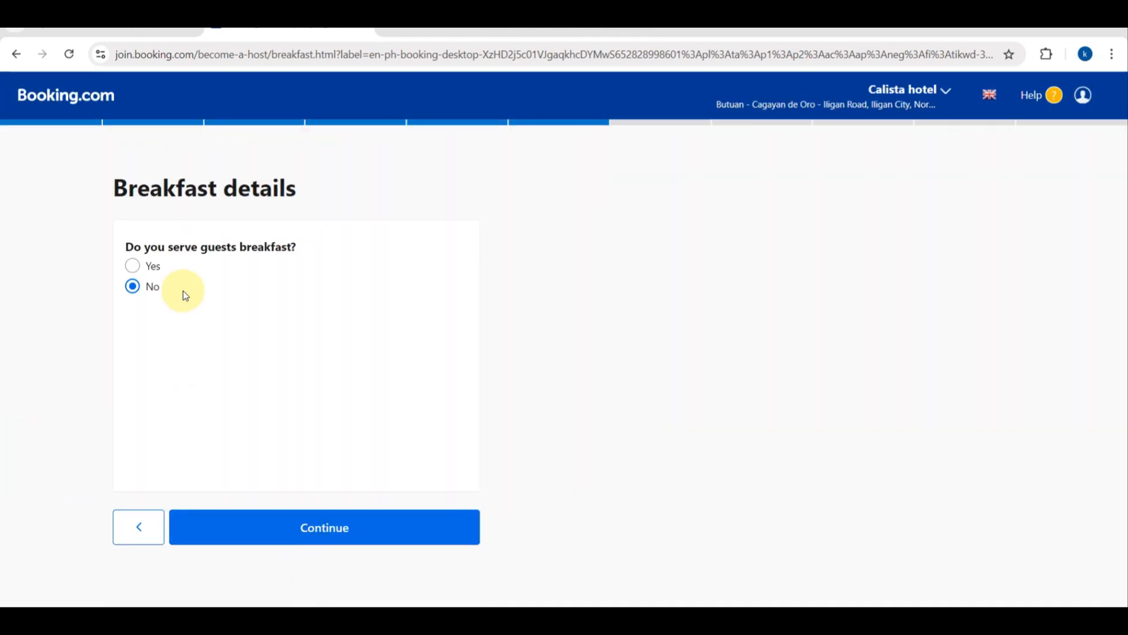
# Try the Yes answer to serving breakfast with the Breakfast to go type, settle on No instead, and continue
pyautogui.click(152, 263)
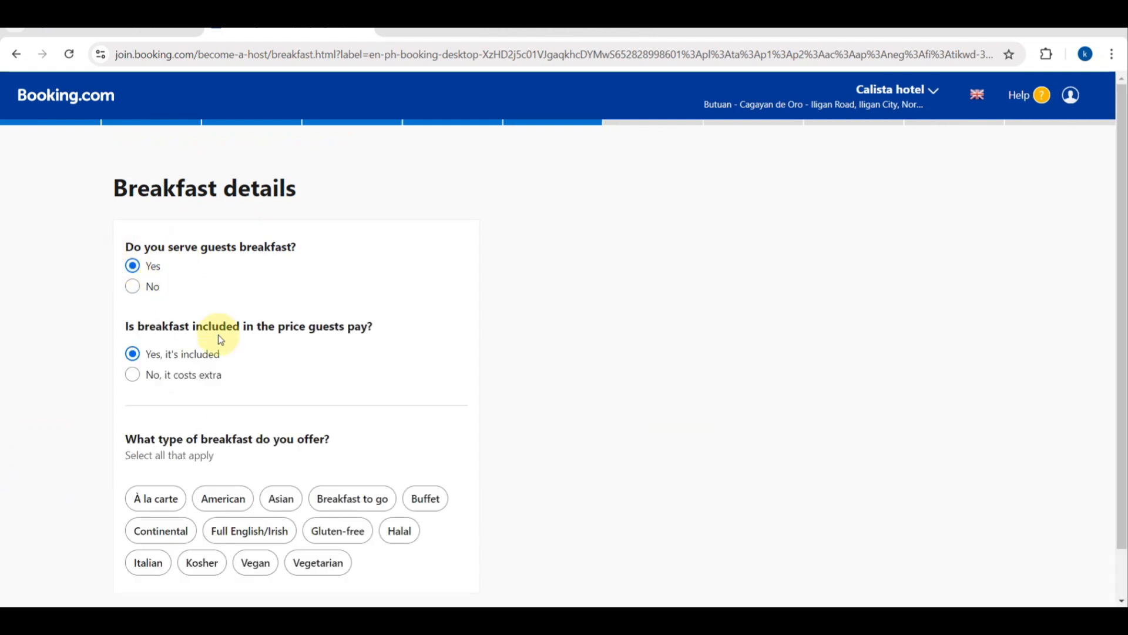
pyautogui.scroll(-1, 217, 334)
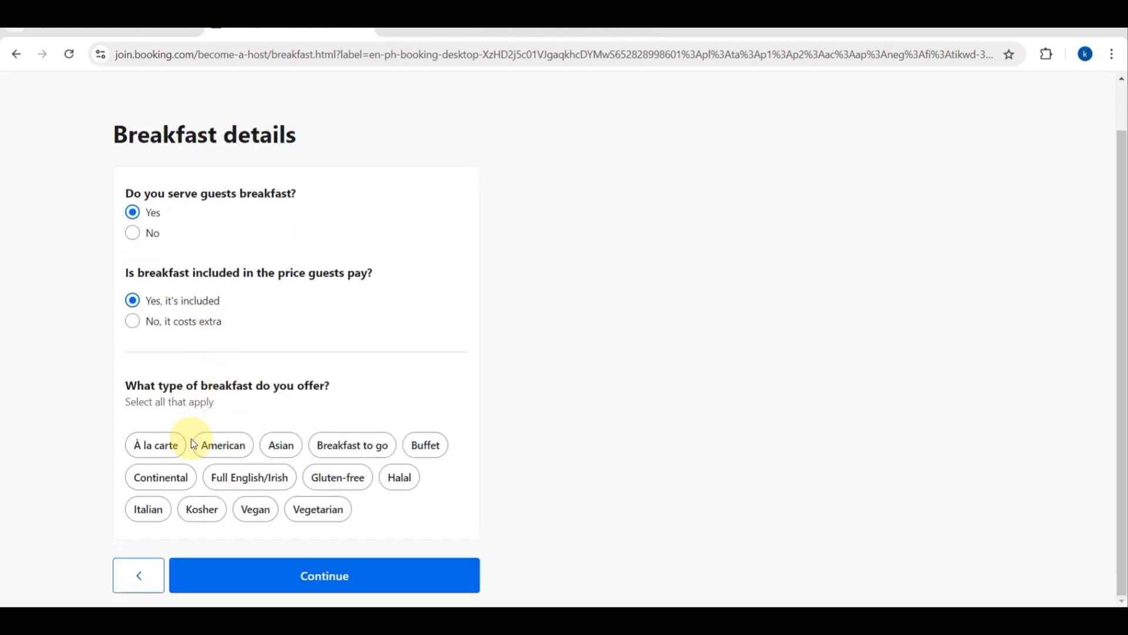
pyautogui.click(362, 453)
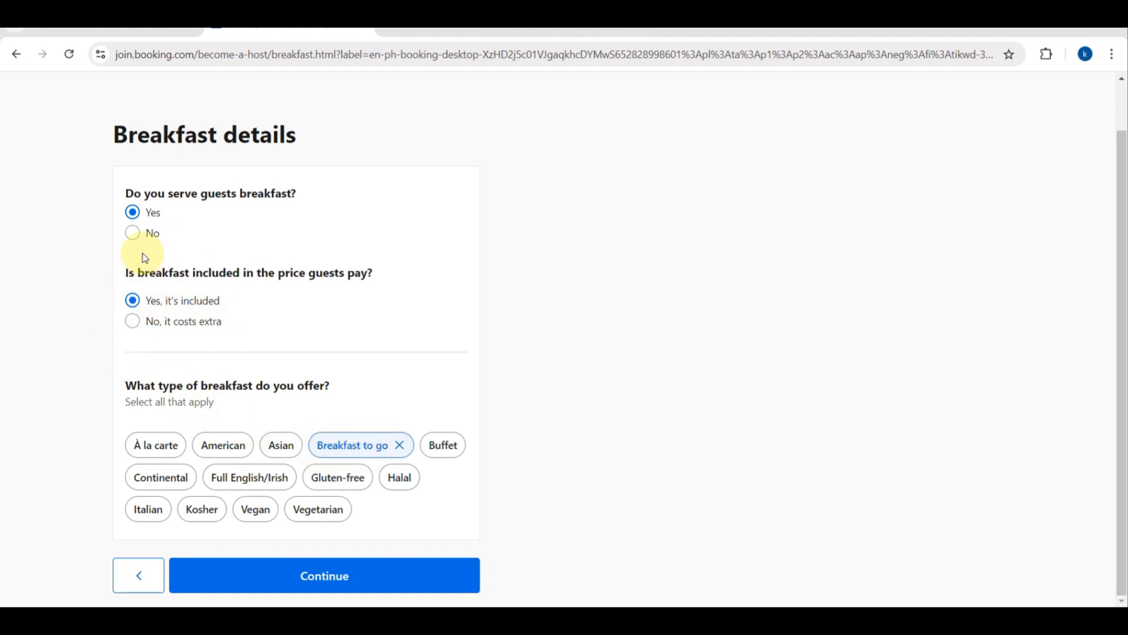
pyautogui.click(128, 234)
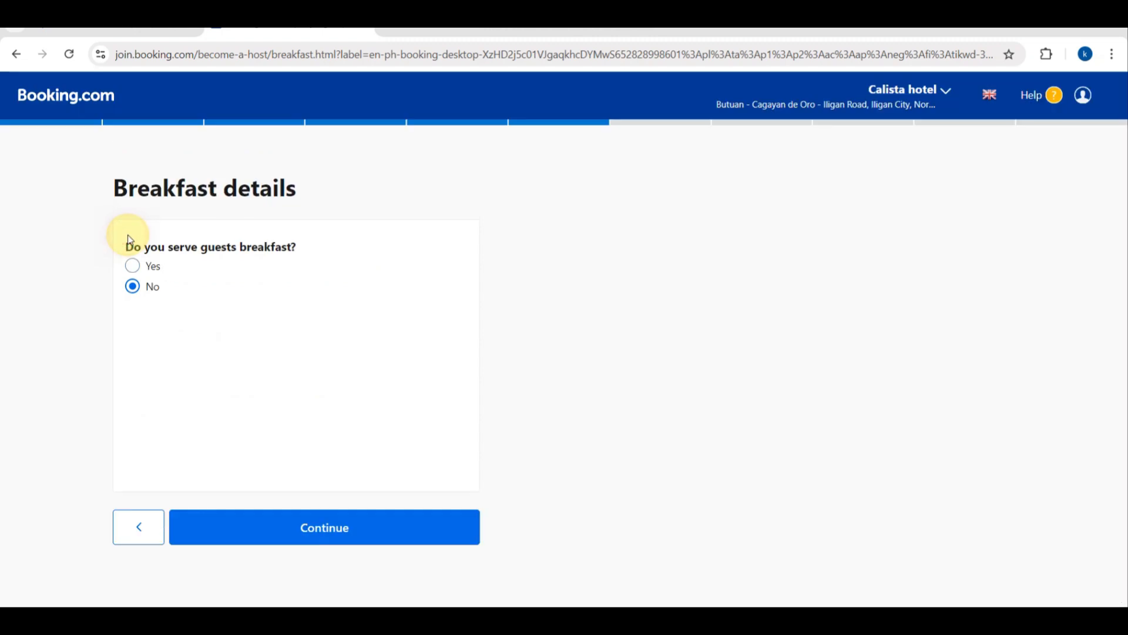
pyautogui.click(254, 521)
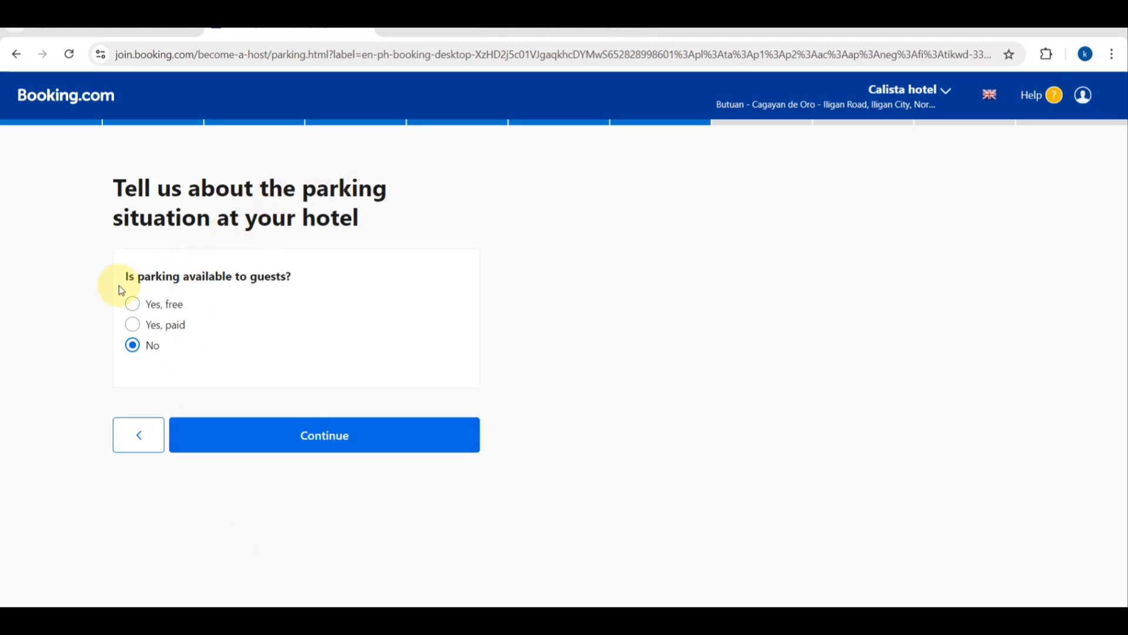
pyautogui.scroll(5, 151, 291)
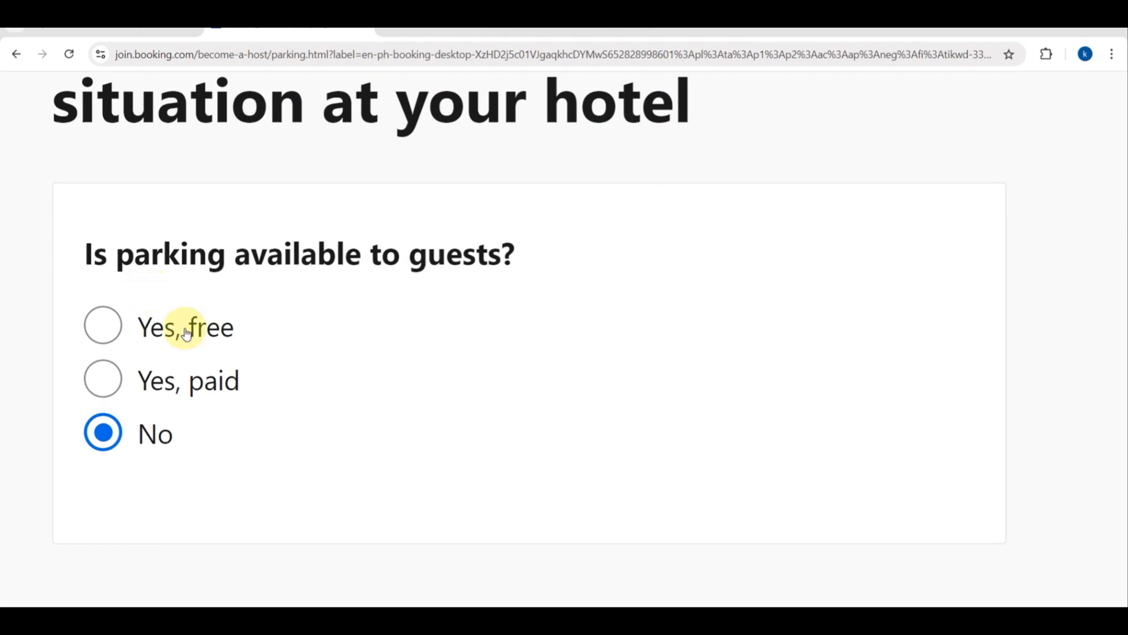
pyautogui.click(94, 382)
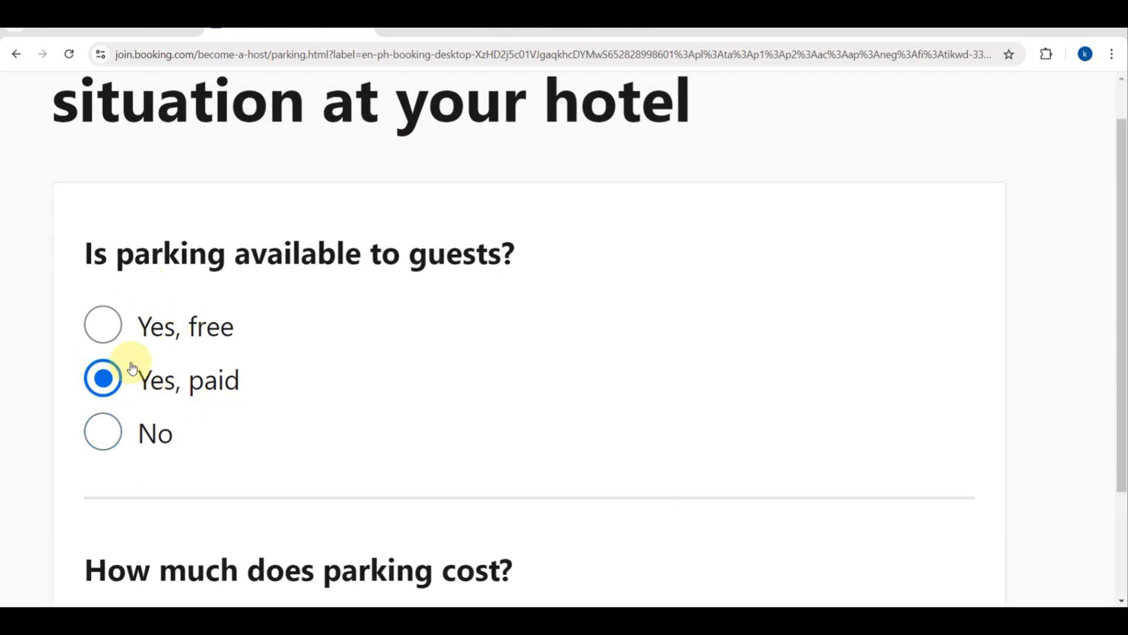
pyautogui.scroll(-5, 218, 394)
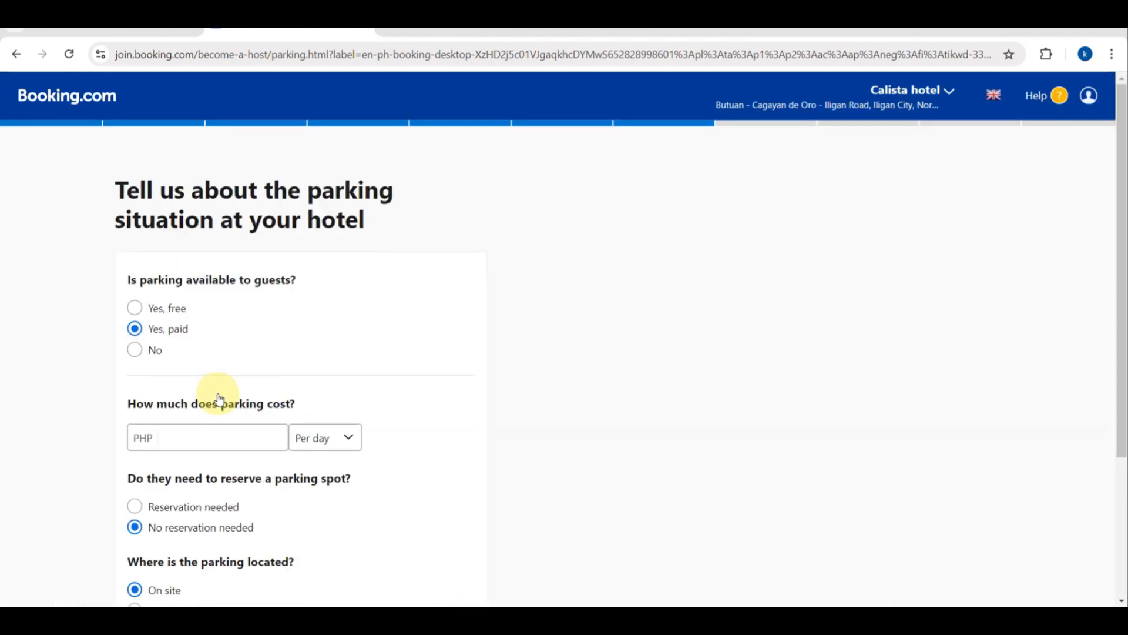
pyautogui.click(132, 353)
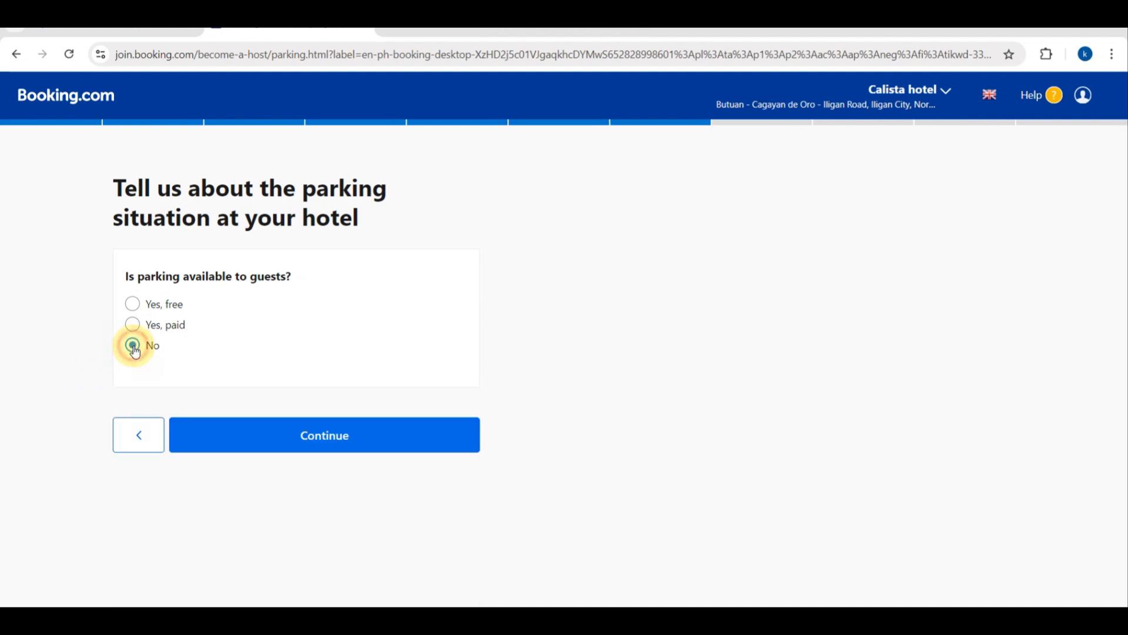
# Set parking as available for free, keep the no reservation needed, on site and private options, and continue
pyautogui.click(134, 305)
pyautogui.scroll(-2, 264, 433)
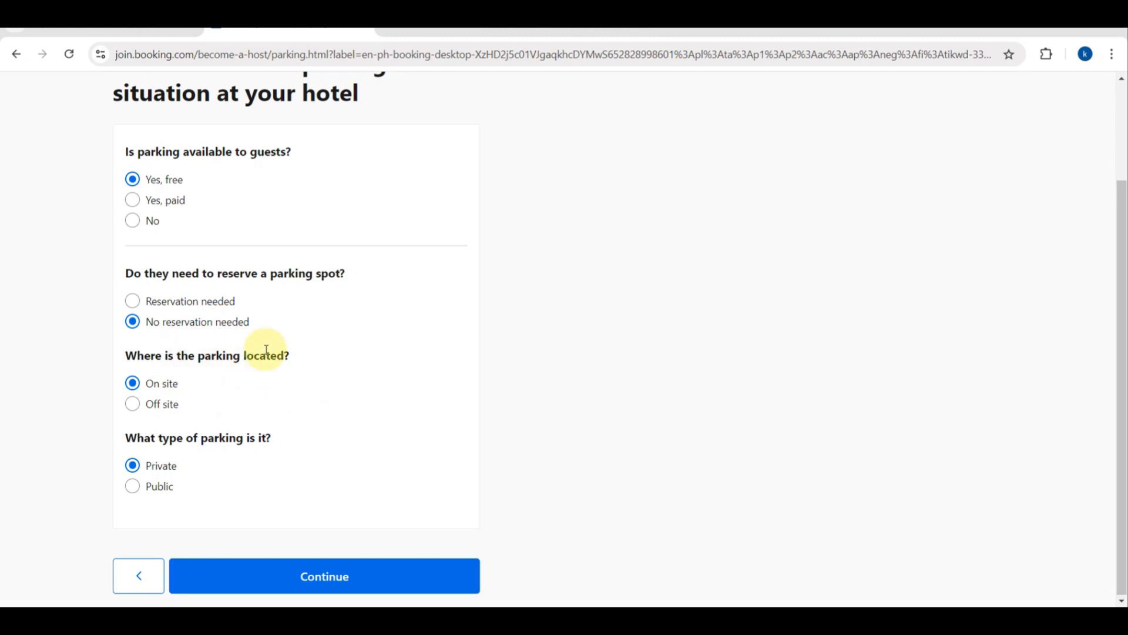
pyautogui.click(254, 577)
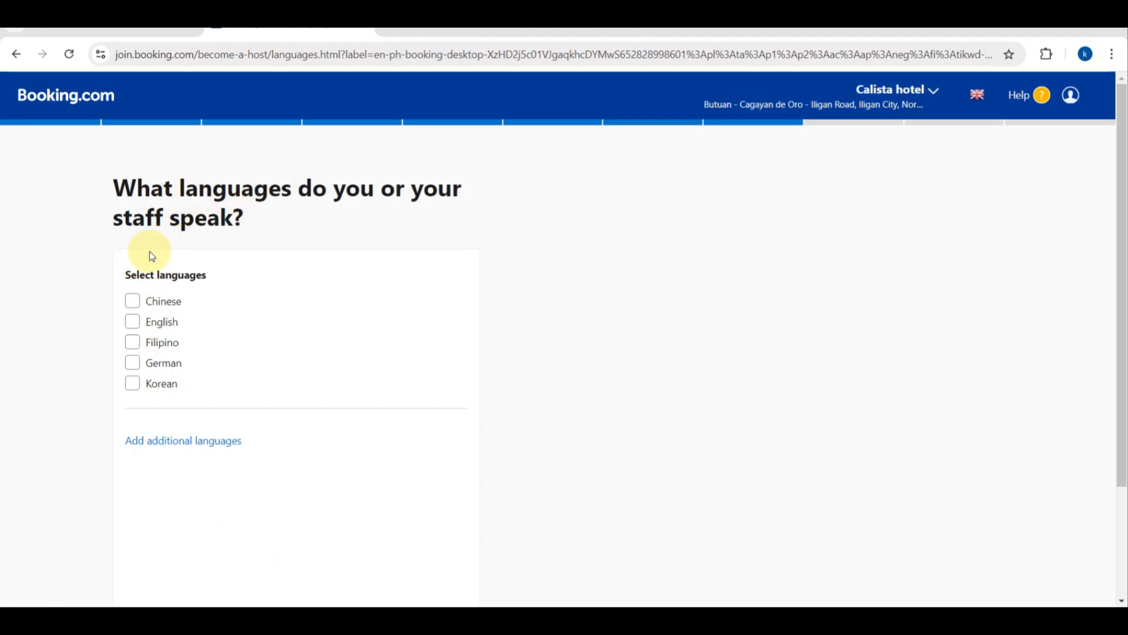
# Select Filipino and English as the languages spoken by the staff, and continue
pyautogui.click(131, 348)
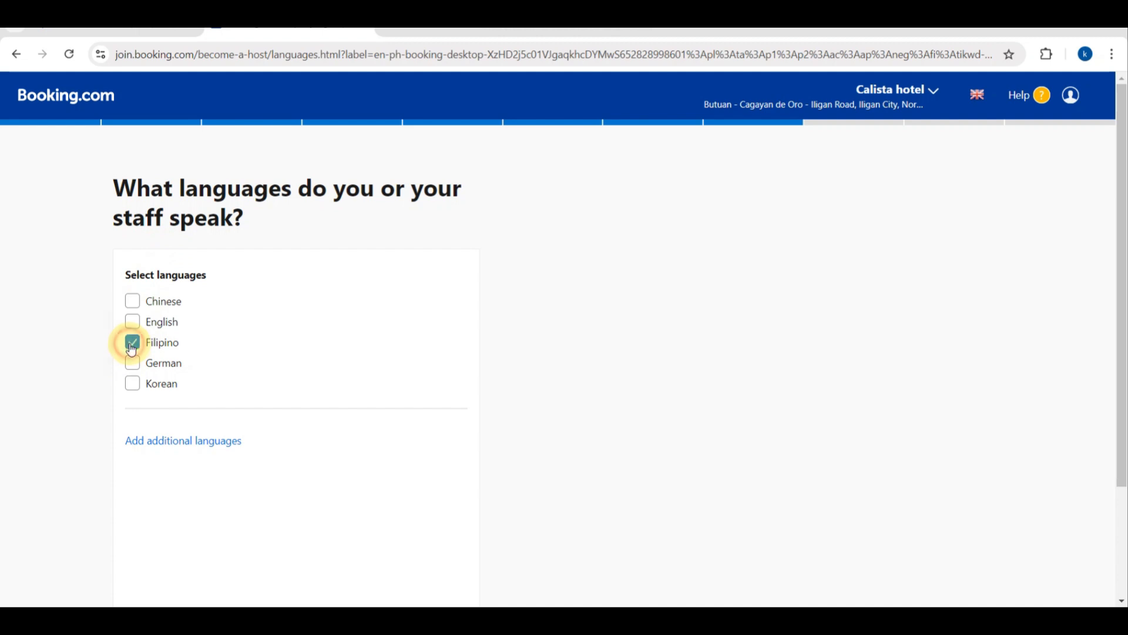
pyautogui.click(132, 327)
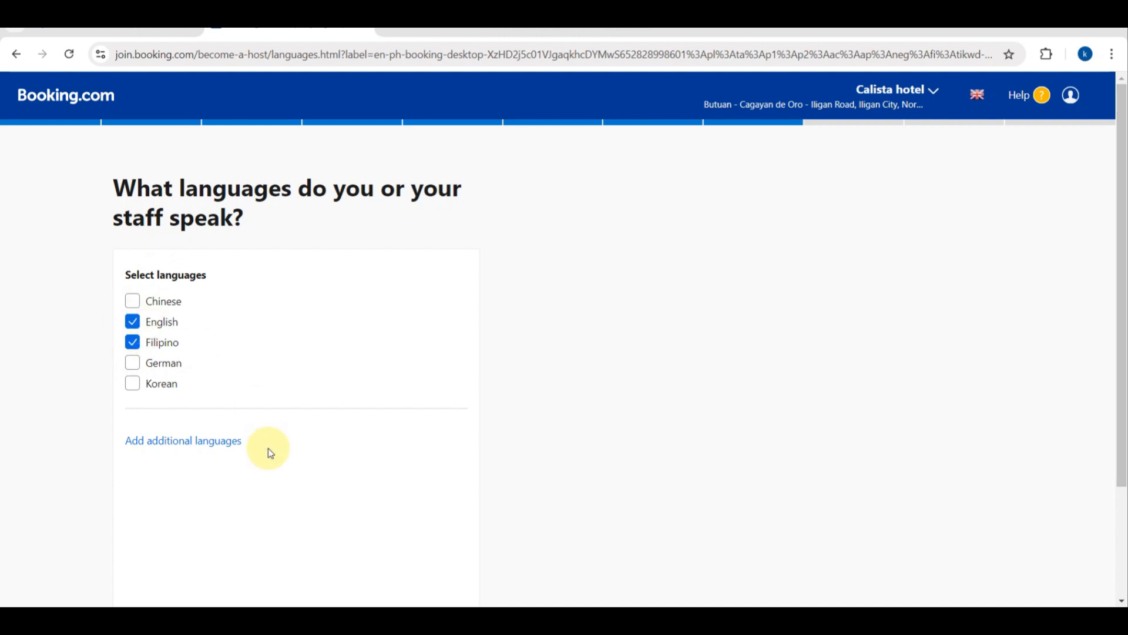
pyautogui.scroll(-3, 269, 453)
pyautogui.click(237, 580)
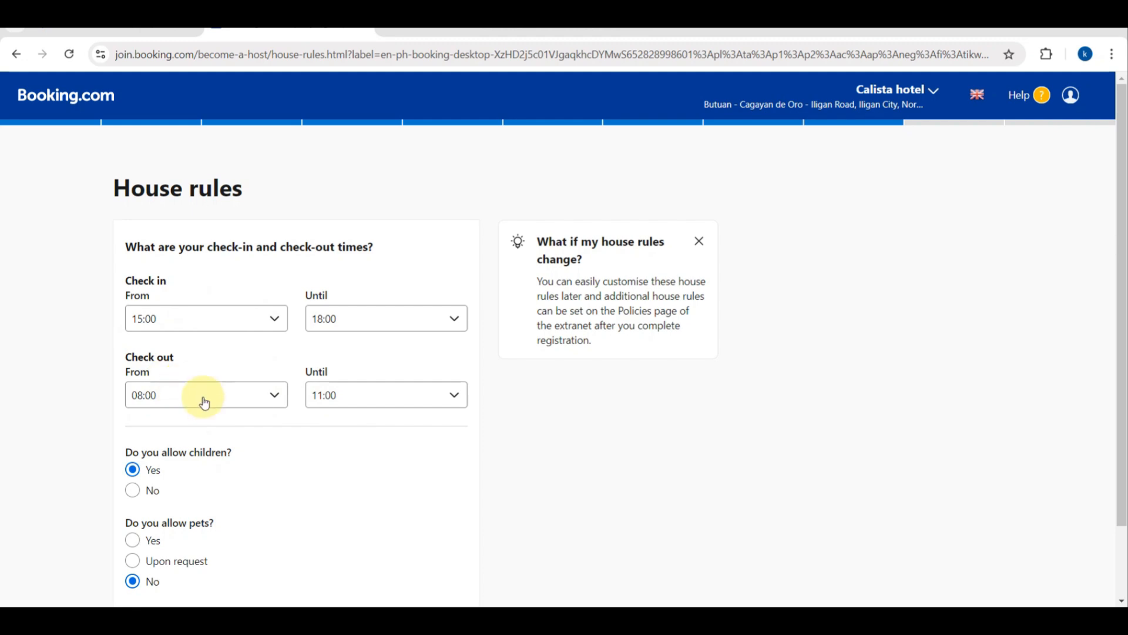
# Review the house rules, keep the preset check-in and check-out times with children allowed and pets not allowed, and continue
pyautogui.scroll(-2, 202, 400)
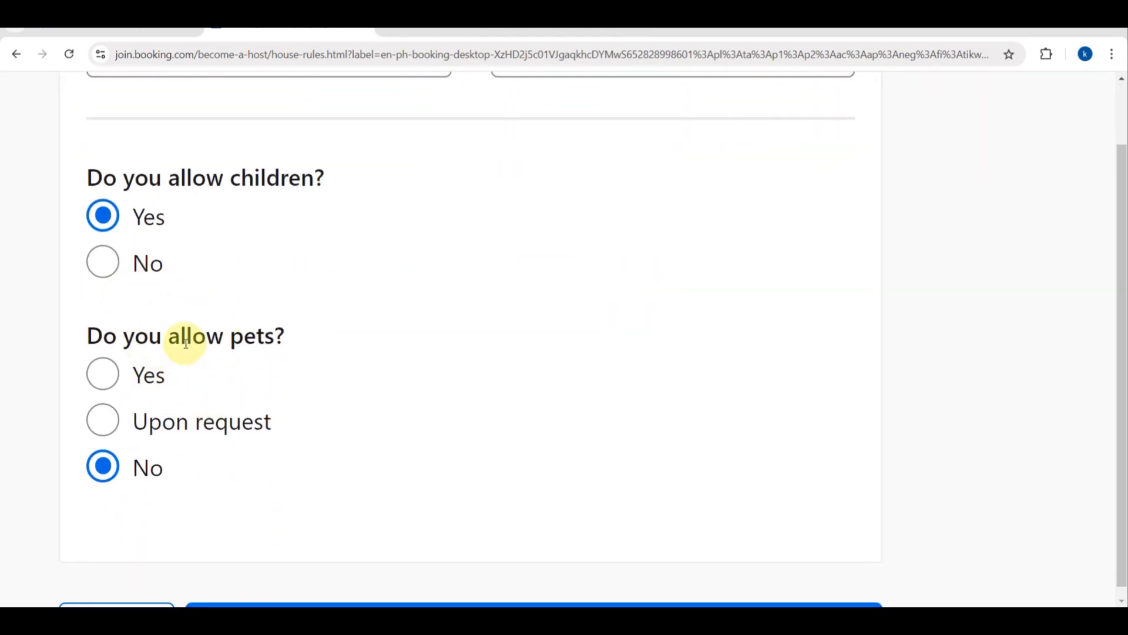
pyautogui.scroll(-5, 209, 390)
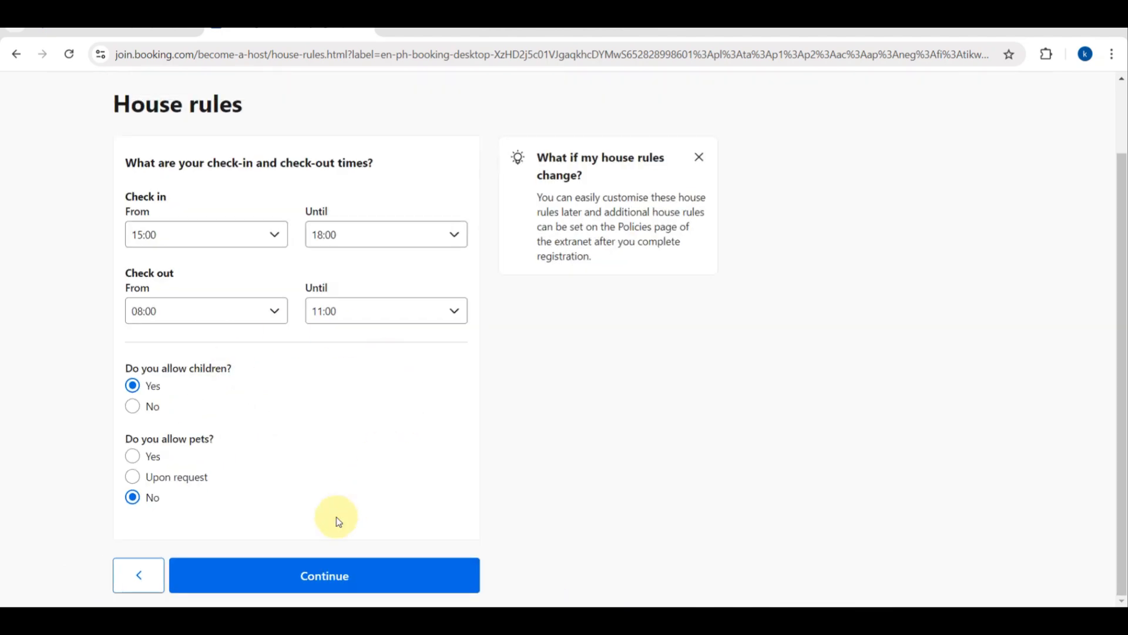
pyautogui.click(288, 576)
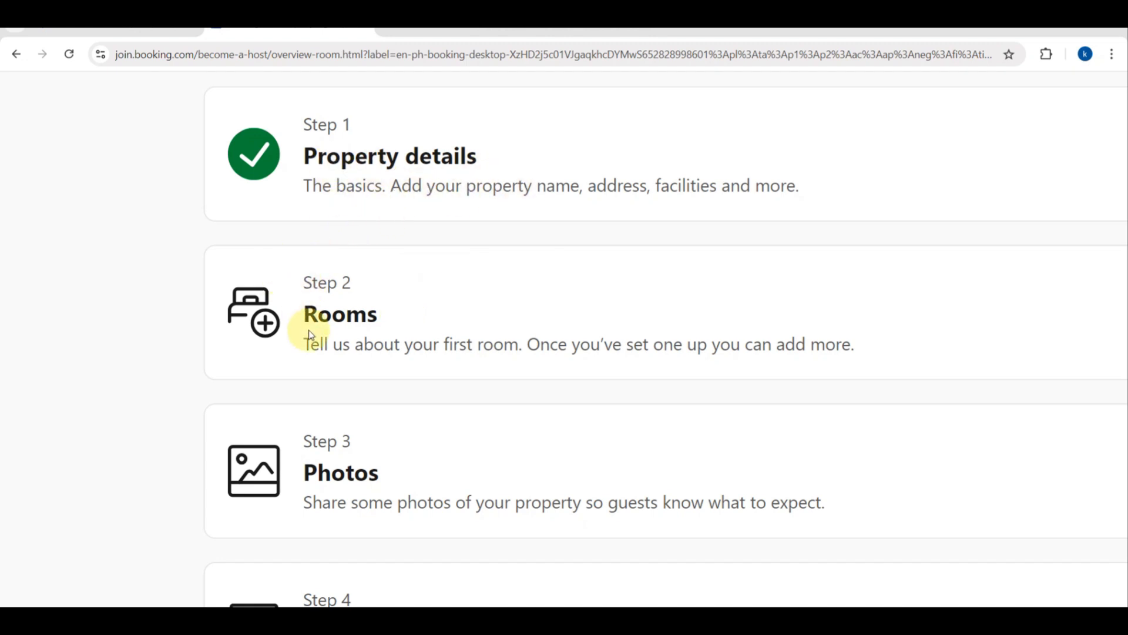
# Examine the registration overview for the Rooms, Photos and Final steps stages and the action each one offers
pyautogui.hscroll(1, 309, 335)
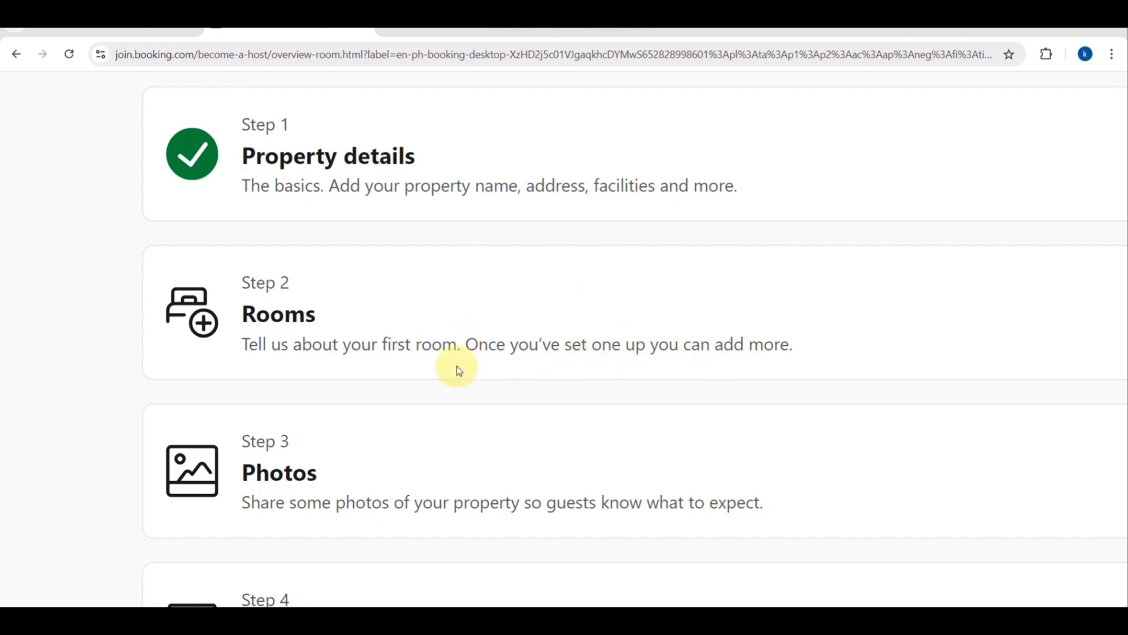
pyautogui.scroll(-2, 411, 335)
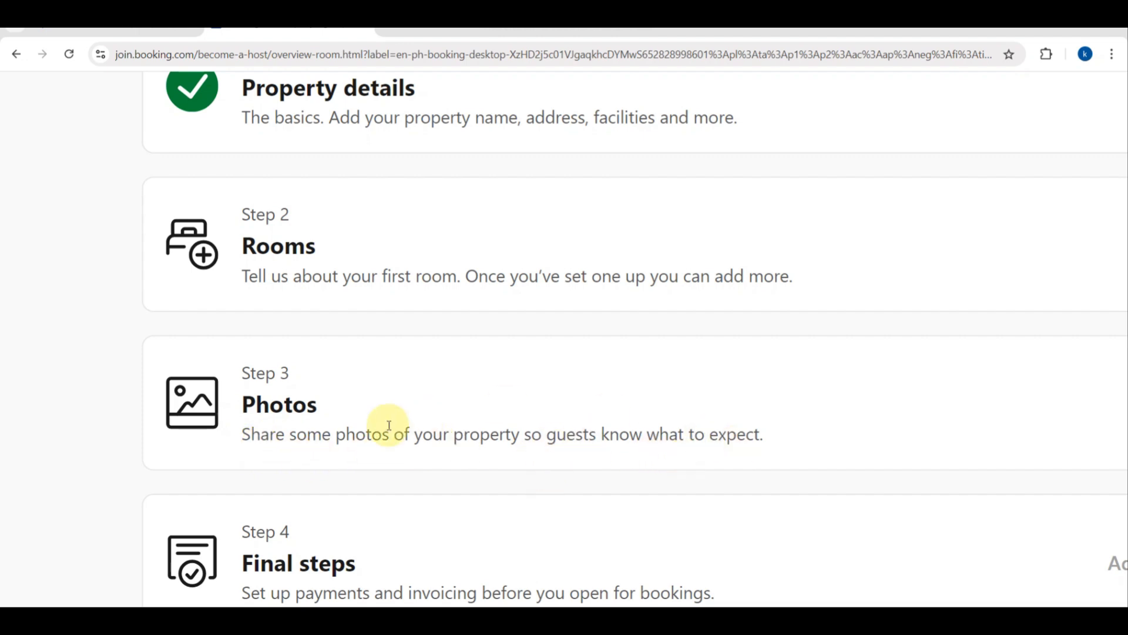
pyautogui.scroll(-2, 373, 428)
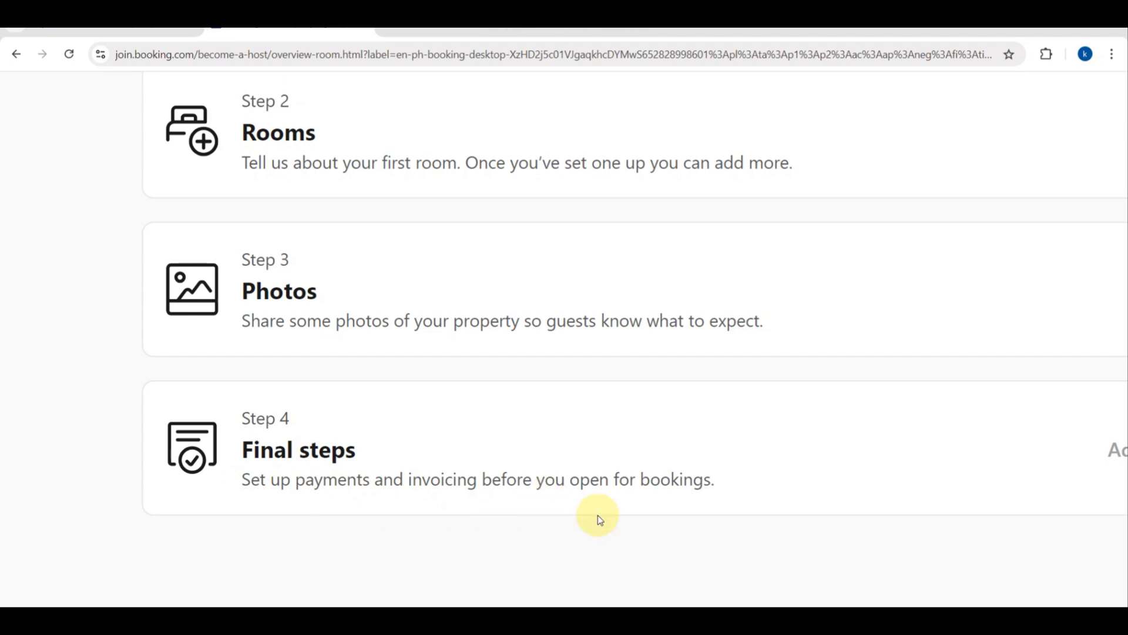
pyautogui.hscroll(5, 699, 512)
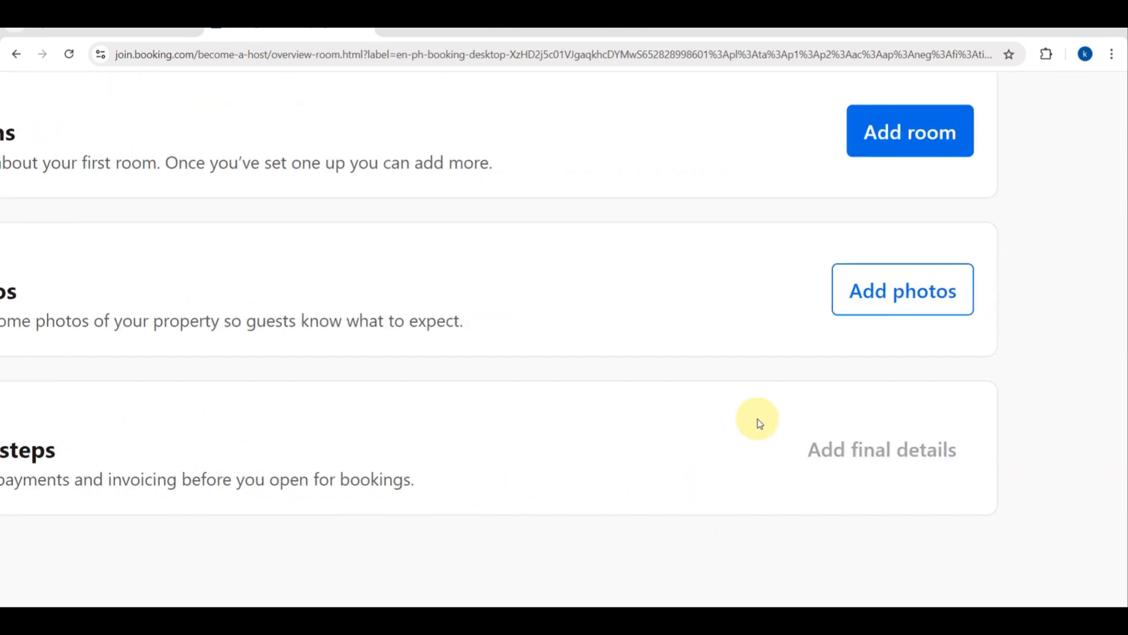
pyautogui.scroll(2, 489, 397)
pyautogui.hscroll(-5, 224, 345)
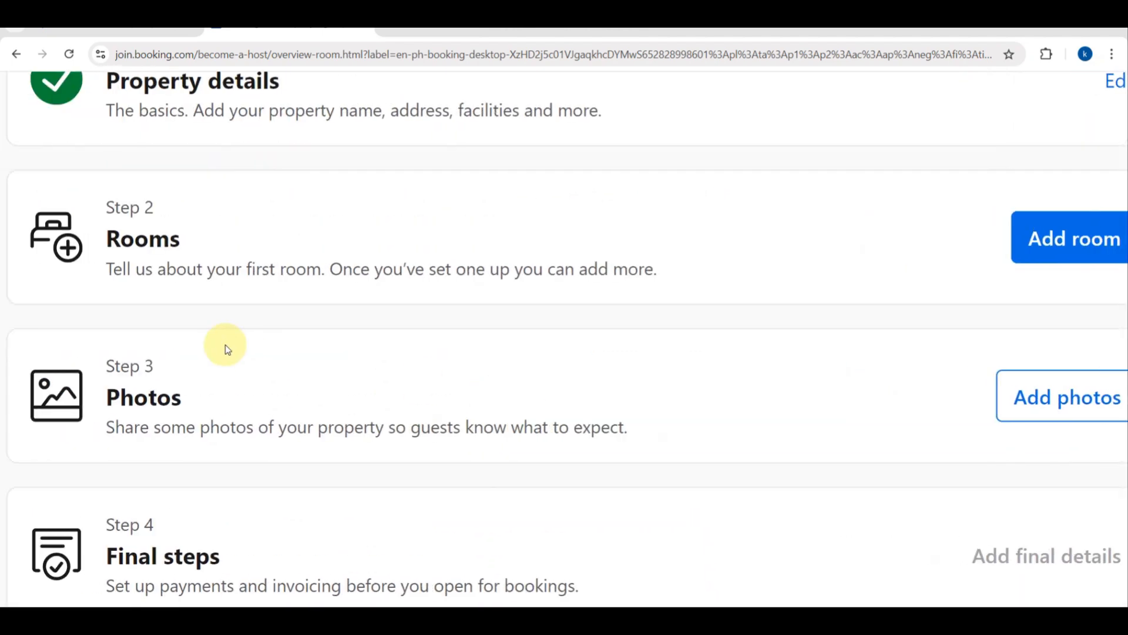
pyautogui.hscroll(6, 480, 322)
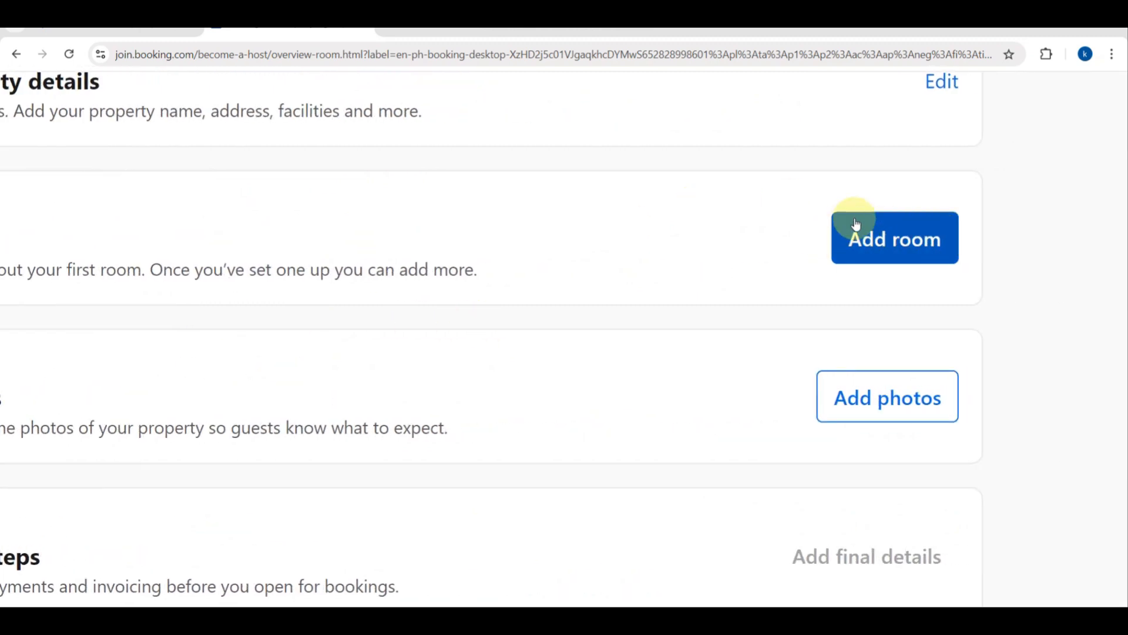
pyautogui.hscroll(-4, 464, 334)
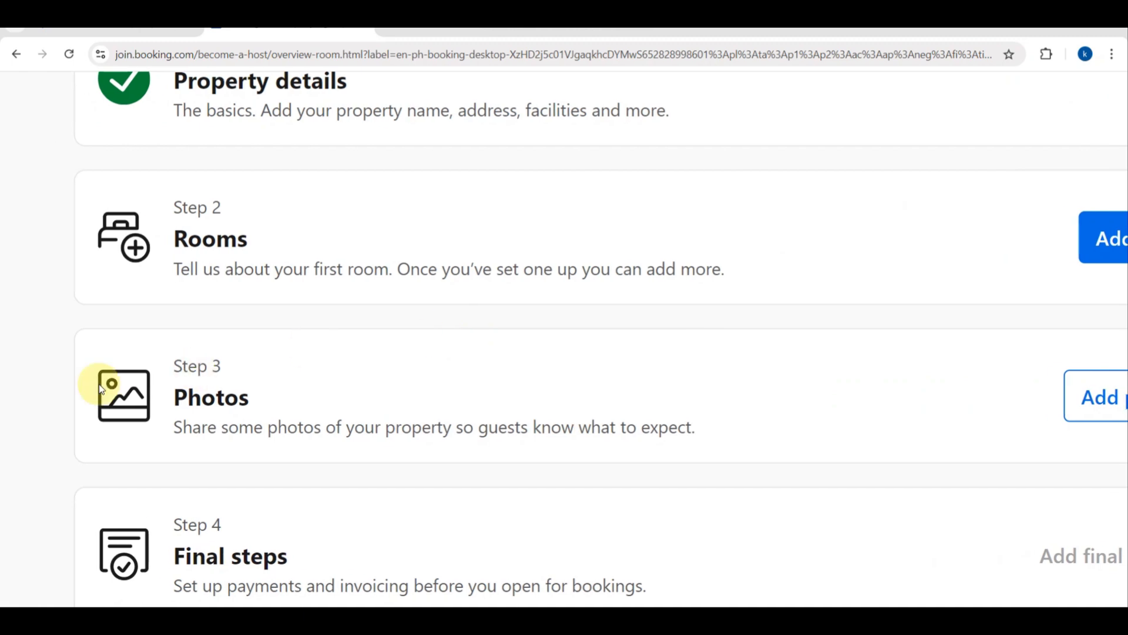
pyautogui.hscroll(4, 473, 355)
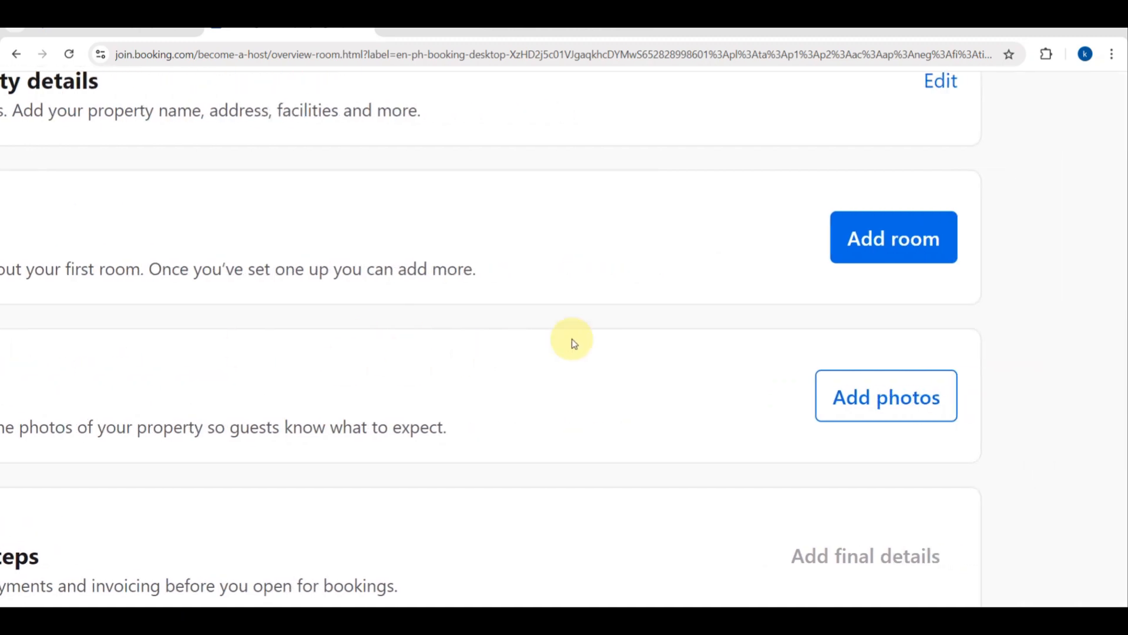
pyautogui.scroll(-3, 645, 393)
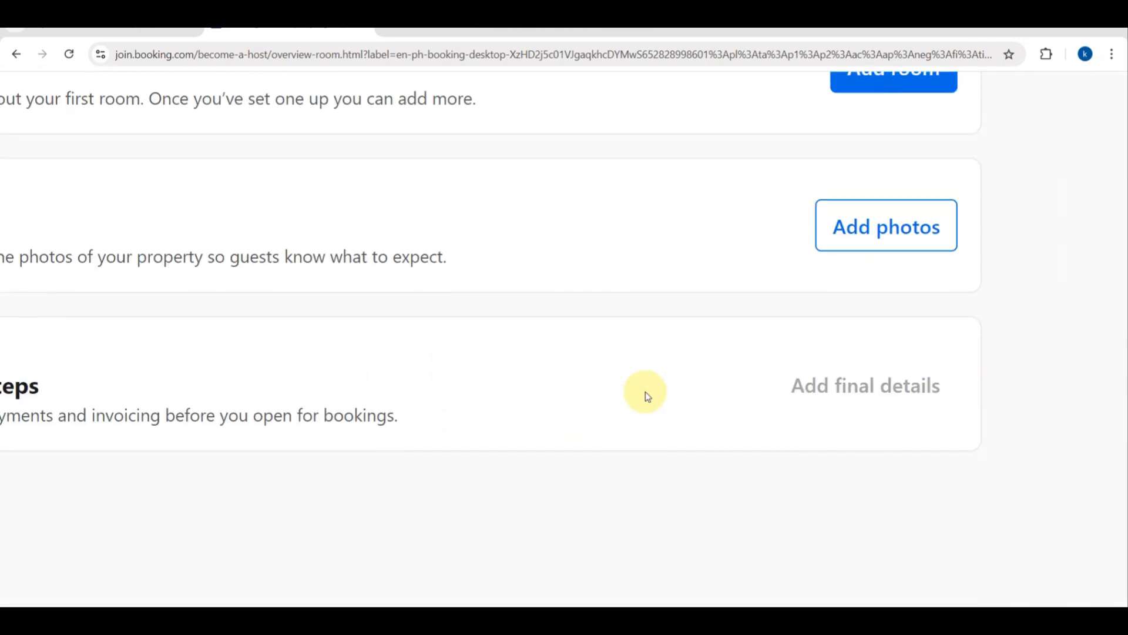
pyautogui.hscroll(-7, 256, 391)
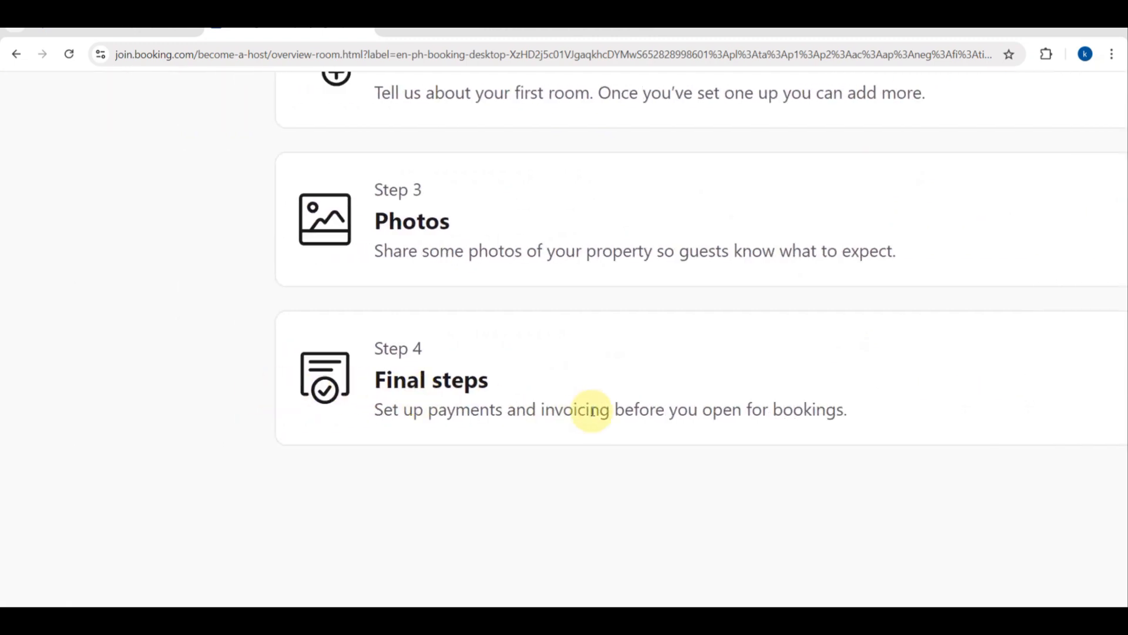
pyautogui.hscroll(5, 590, 409)
pyautogui.hscroll(1, 593, 411)
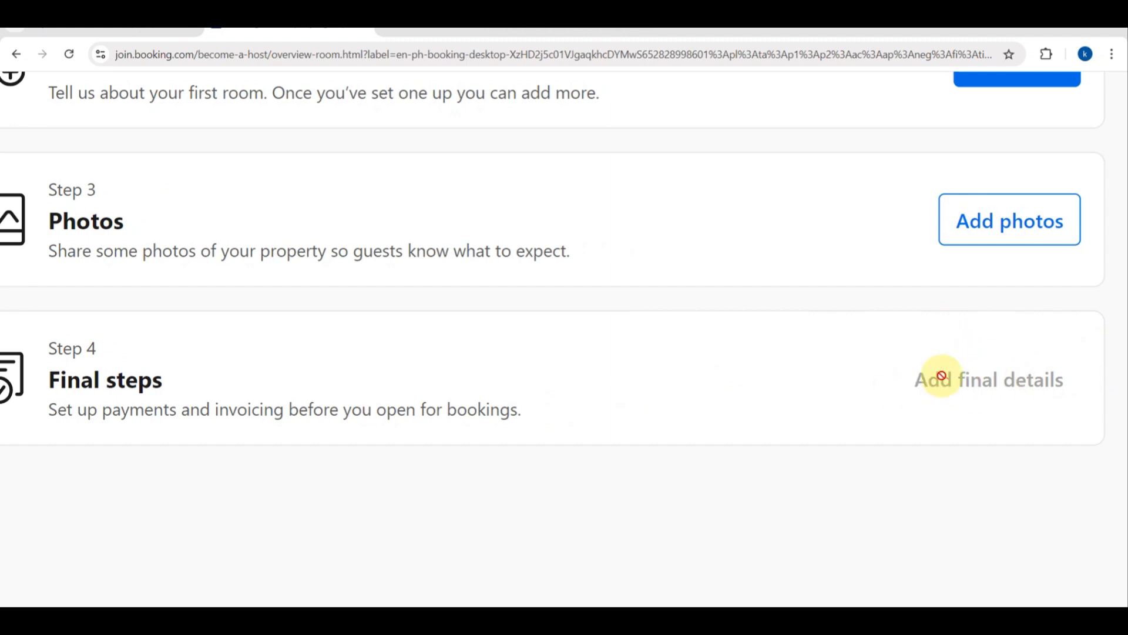
pyautogui.hscroll(2, 1010, 387)
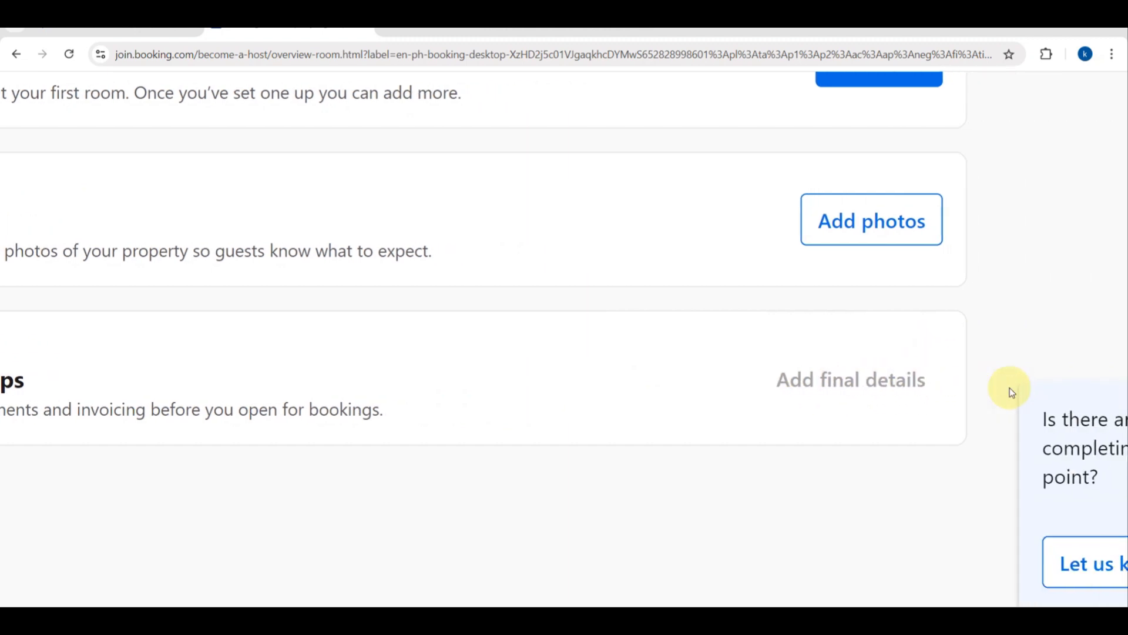
pyautogui.scroll(-3, 1010, 387)
pyautogui.scroll(-1, 1009, 386)
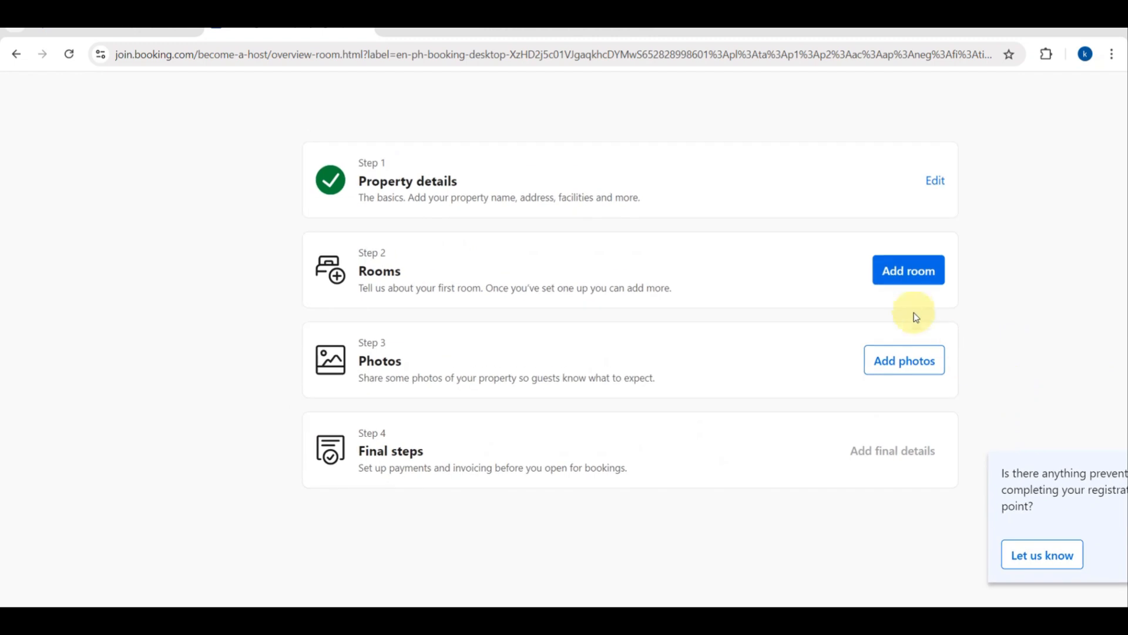
pyautogui.click(903, 269)
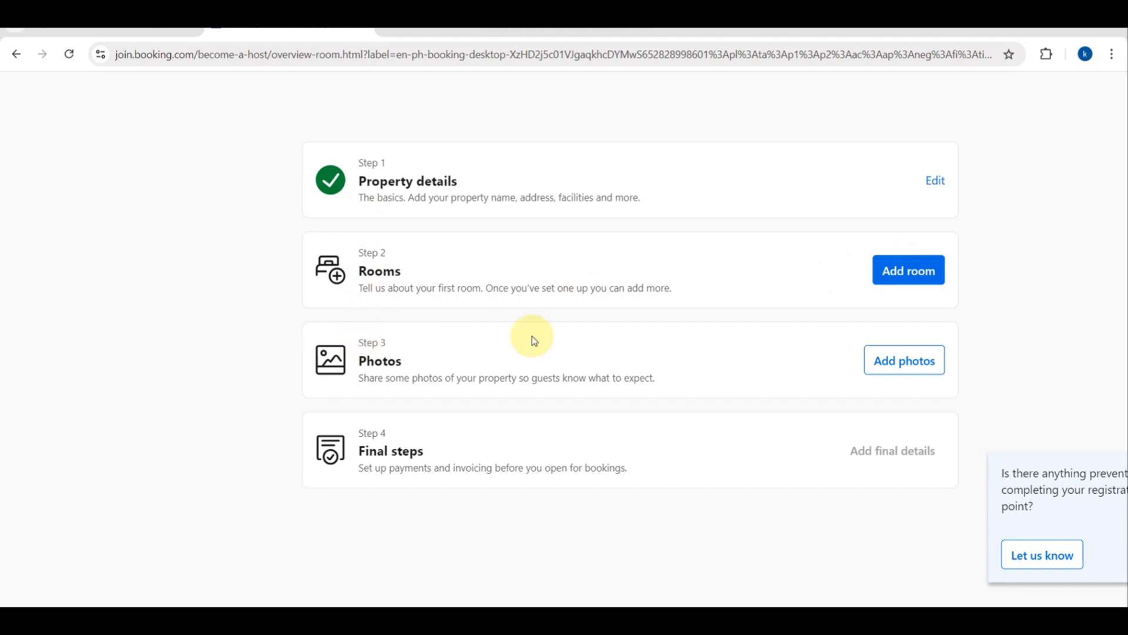
pyautogui.scroll(2, 328, 220)
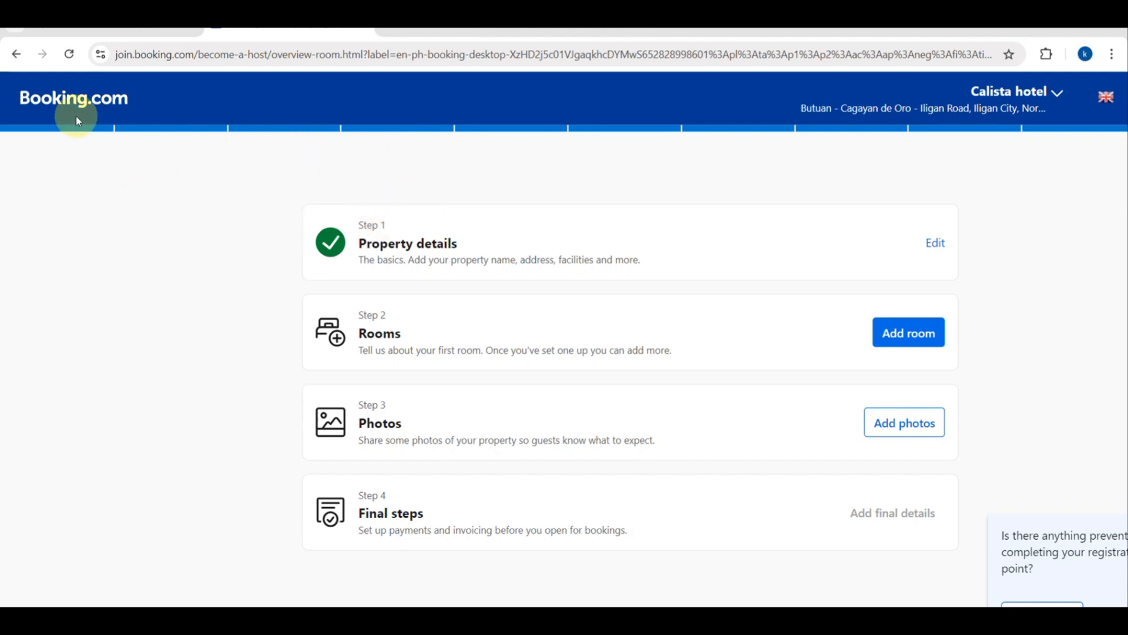
pyautogui.scroll(5, 76, 115)
pyautogui.hscroll(-3, 76, 115)
pyautogui.hscroll(1, 76, 116)
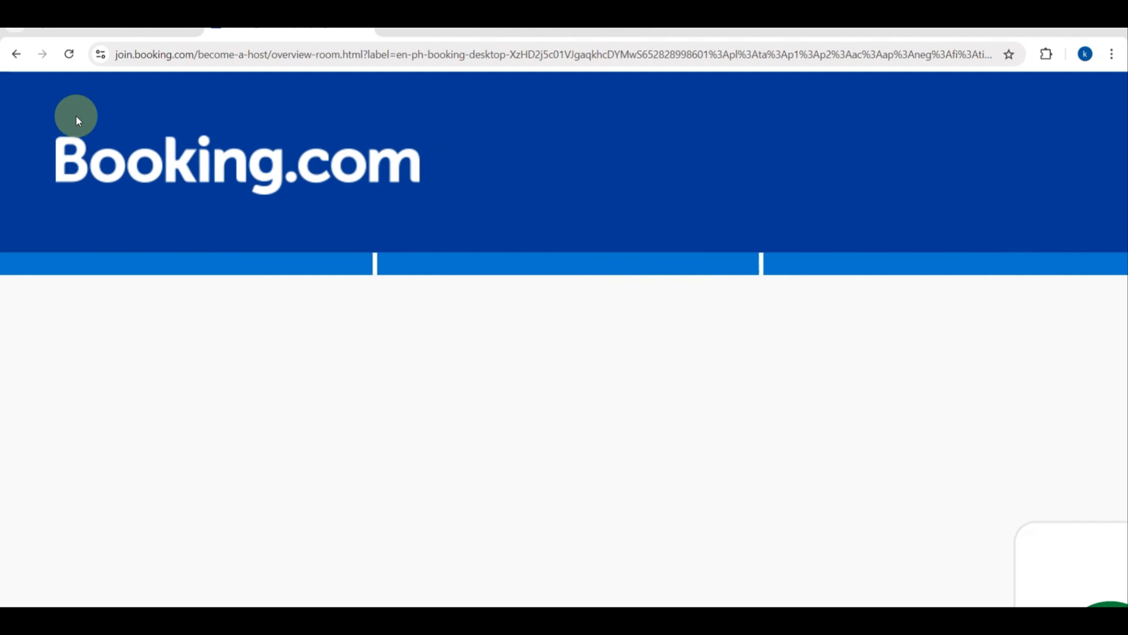
pyautogui.scroll(2, 75, 115)
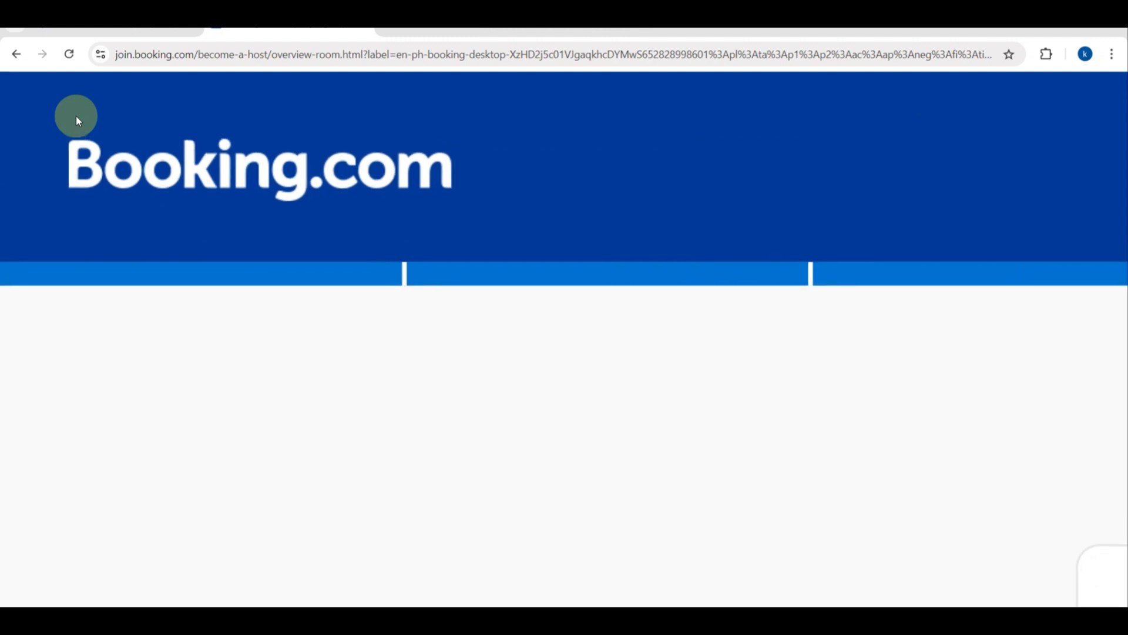